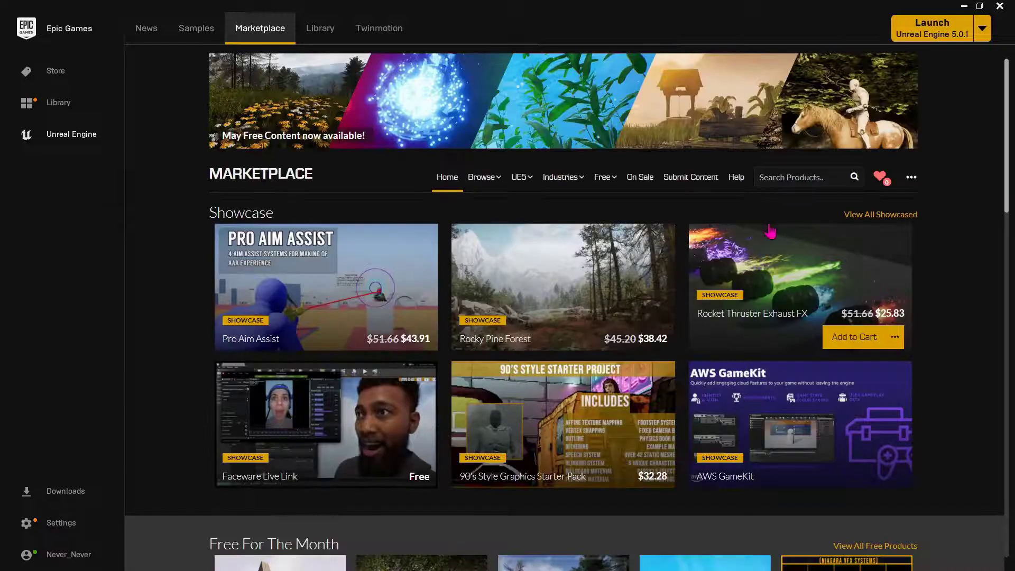
# Step: Search the Marketplace for 'vigilante' and scroll through the Vigilante vehicle asset results
pyautogui.click(806, 173)
pyautogui.write('vigiante')
pyautogui.press('Return')
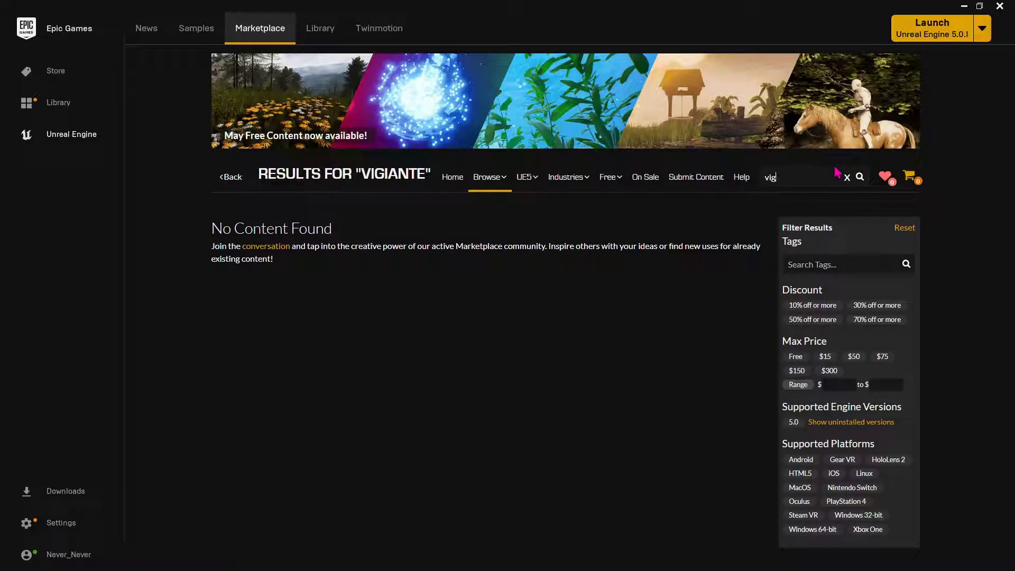
pyautogui.write('ilante')
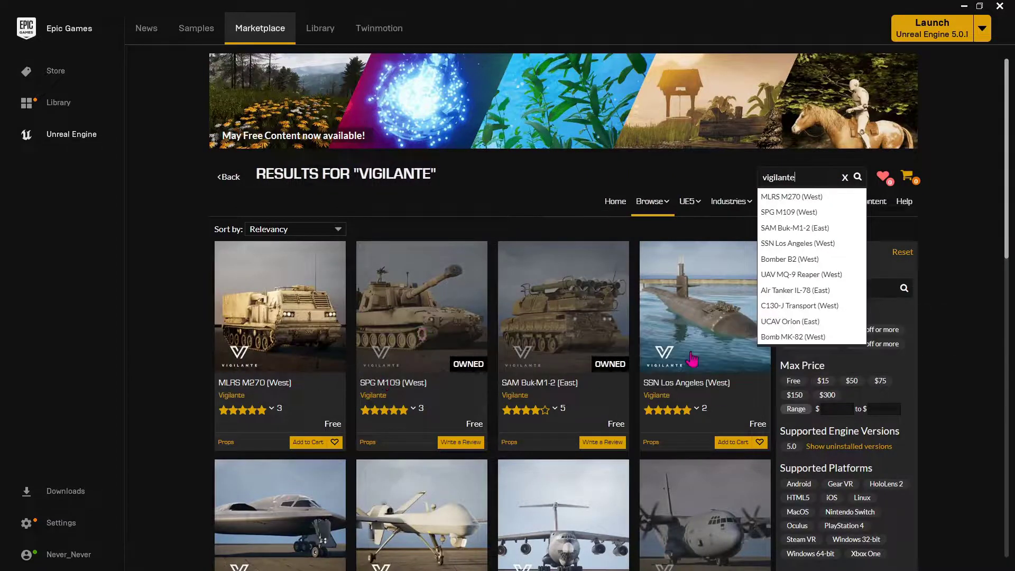
pyautogui.scroll(-5, 245, 489)
pyautogui.scroll(5, 243, 422)
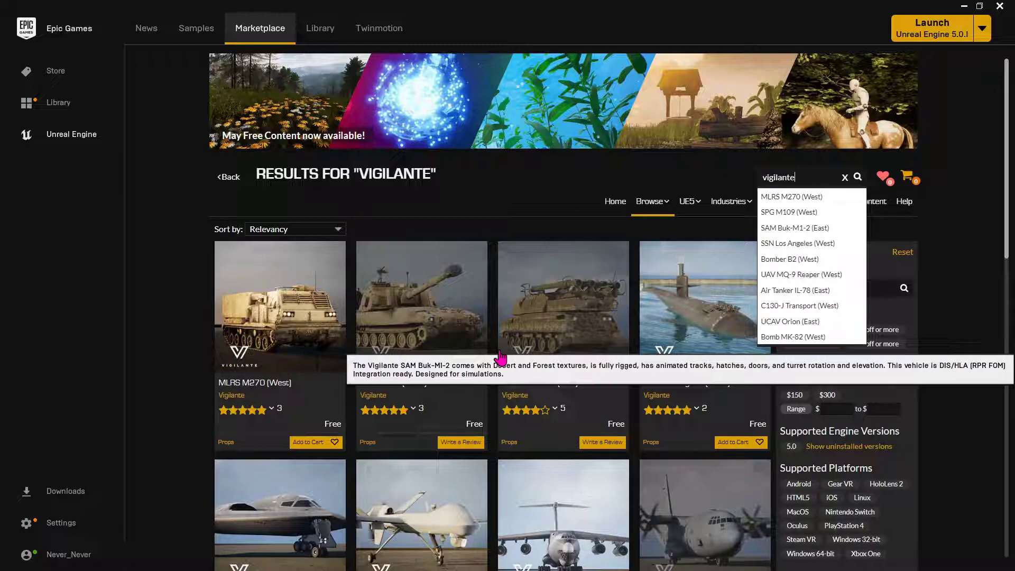
# Step: Launch Unreal Engine 5.0.1 and set up a Blank Games project named UE5_Tanks
pyautogui.click(319, 27)
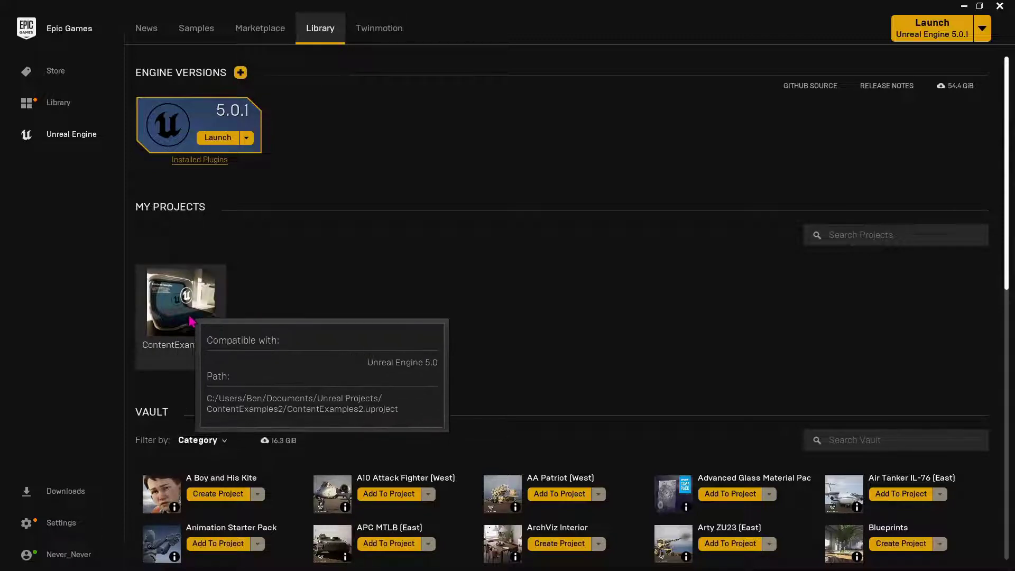
pyautogui.click(213, 138)
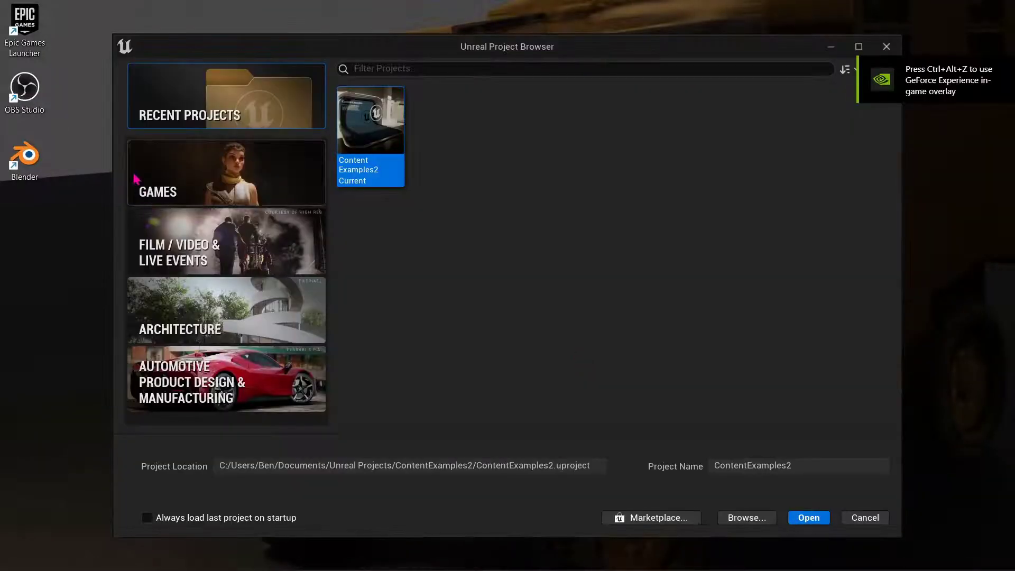
pyautogui.click(193, 196)
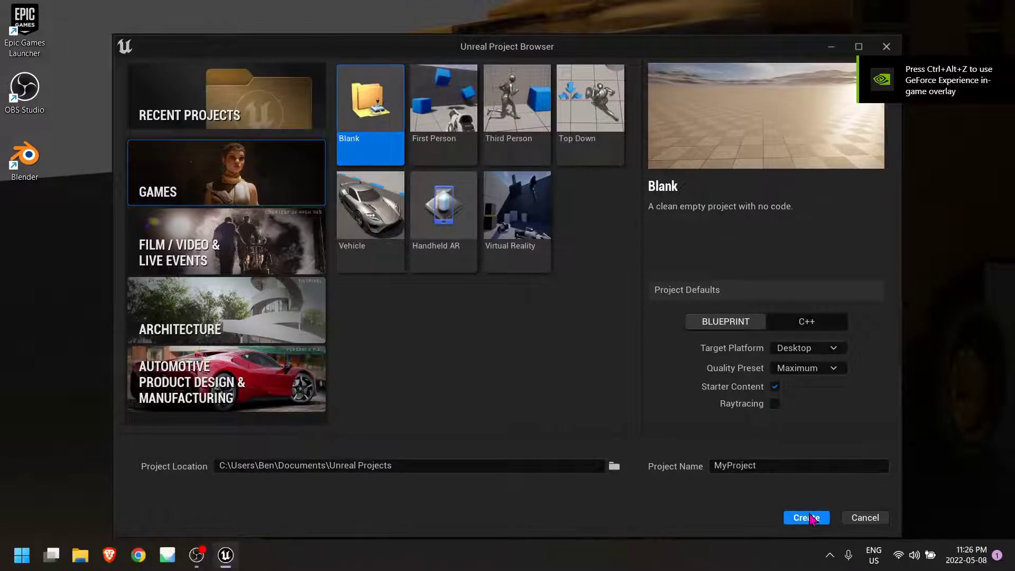
pyautogui.click(769, 465)
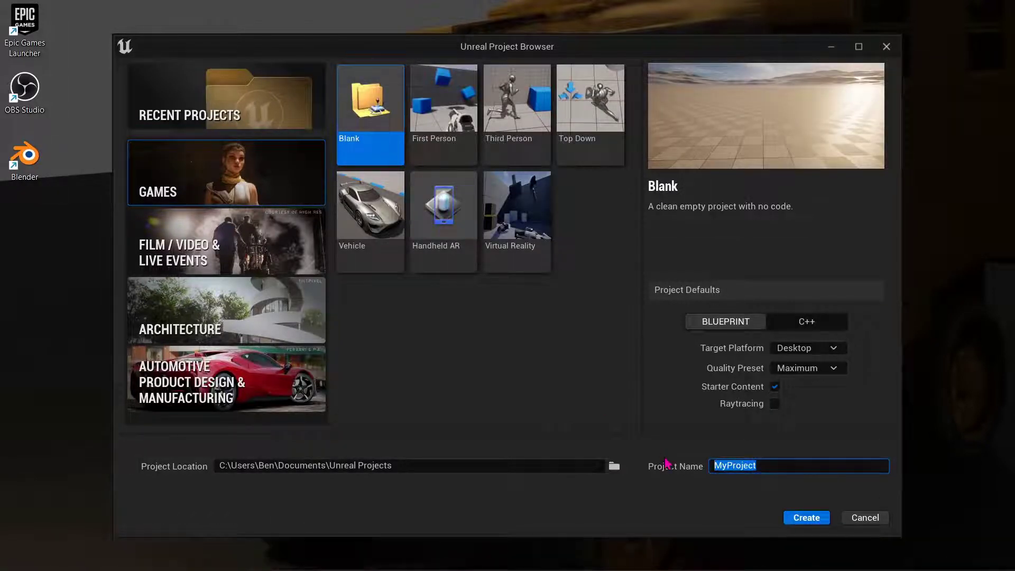
pyautogui.write('UE5')
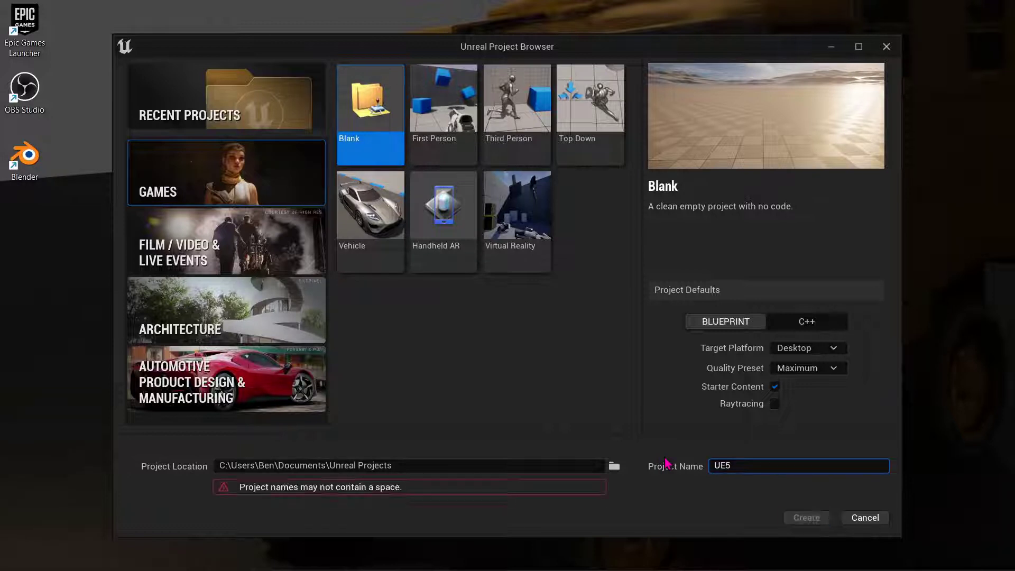
pyautogui.press('BackSpace')
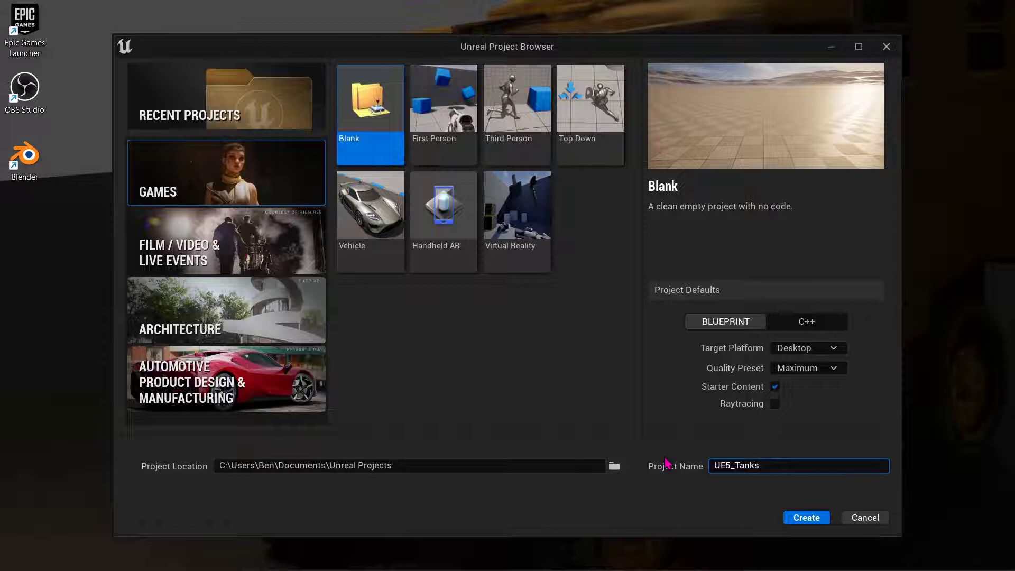
# Step: Create UE5_Tanks, dismiss the starter content import error, and close the editor
pyautogui.click(793, 517)
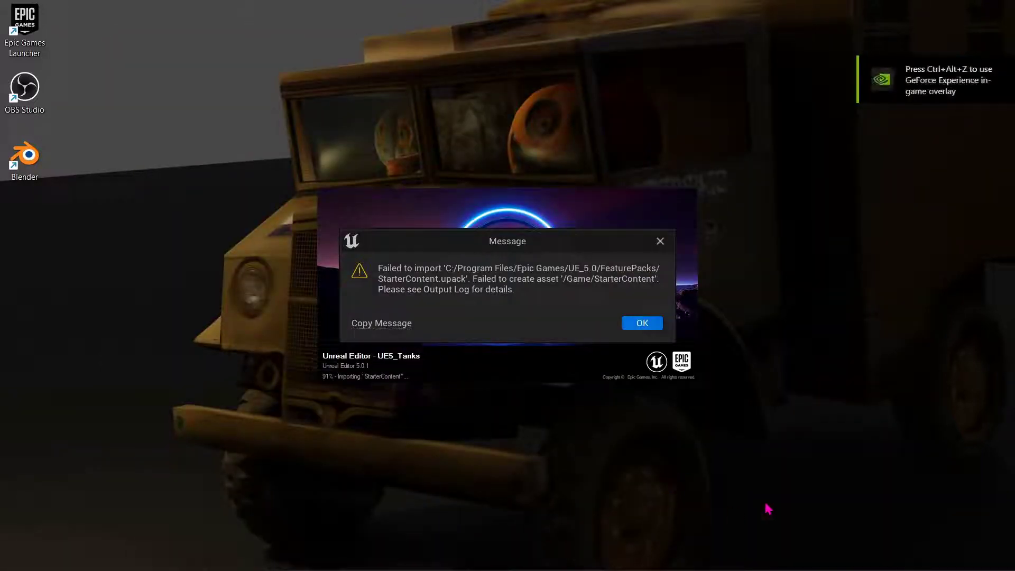
pyautogui.click(632, 325)
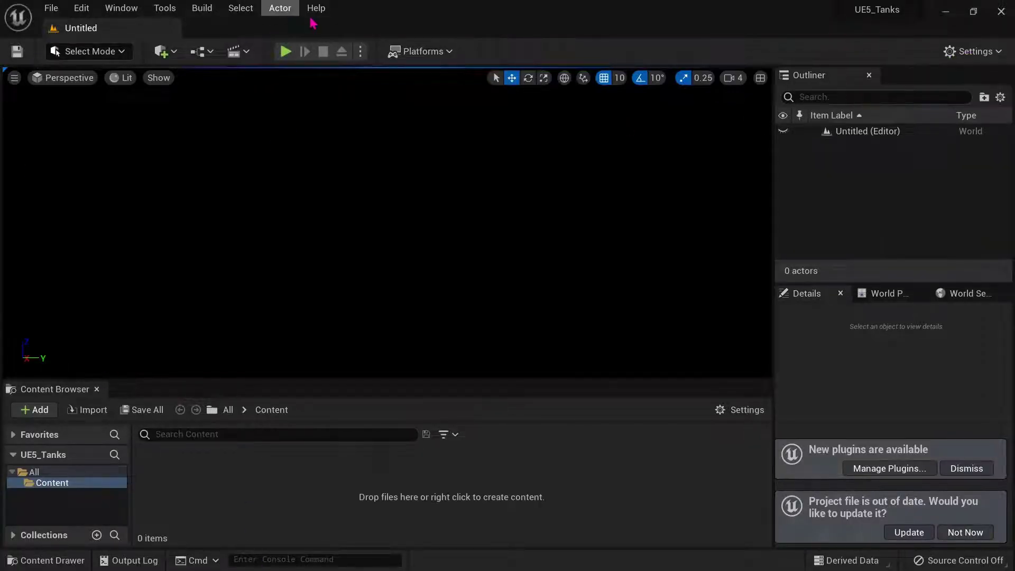
pyautogui.doubleClick(339, 24)
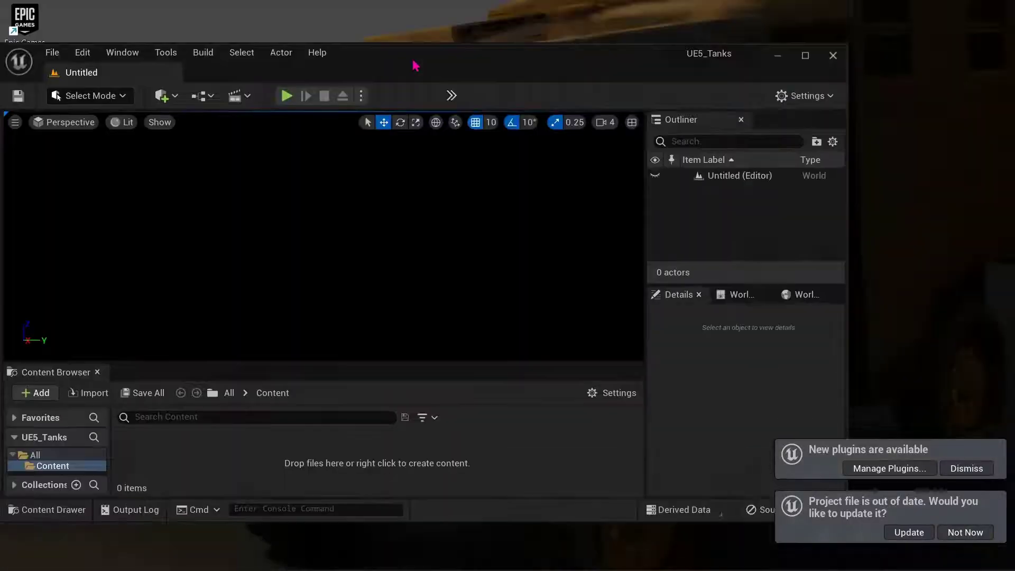
pyautogui.moveTo(416, 66); pyautogui.dragTo(478, 35)
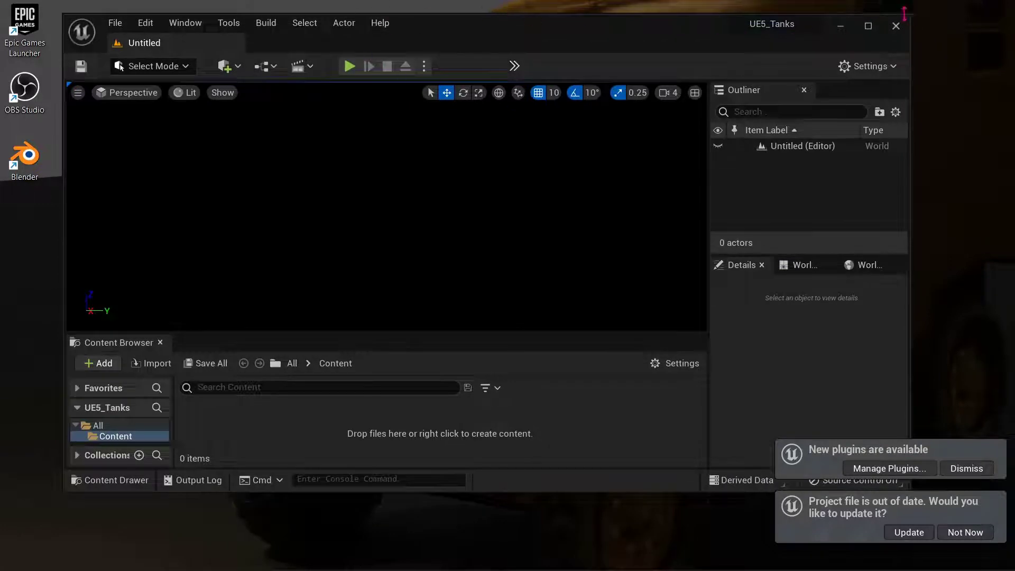
pyautogui.click(895, 26)
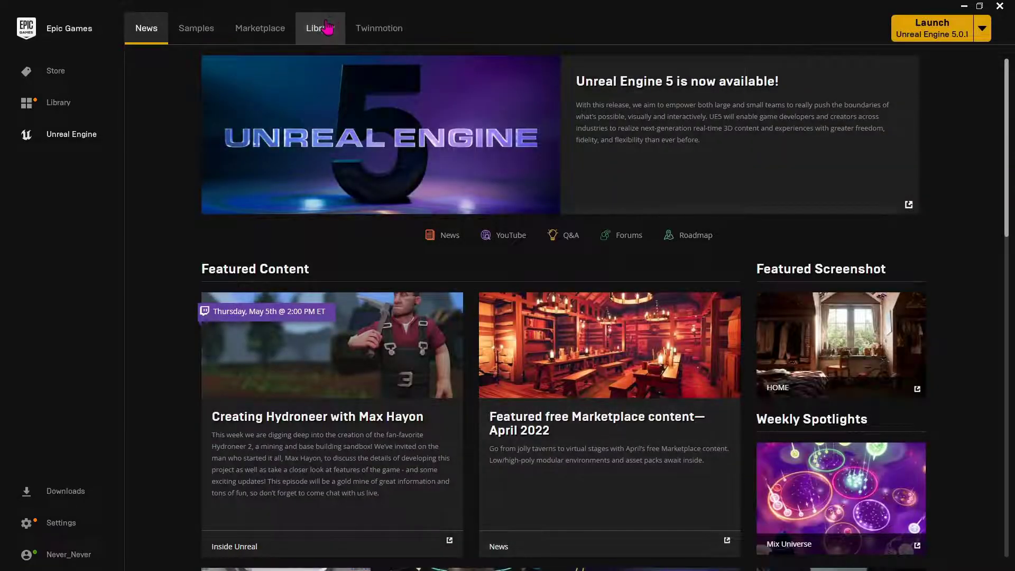
# Step: Confirm UE5_Tanks is listed under My Projects in the Library, then un-maximize the launcher
pyautogui.click(327, 27)
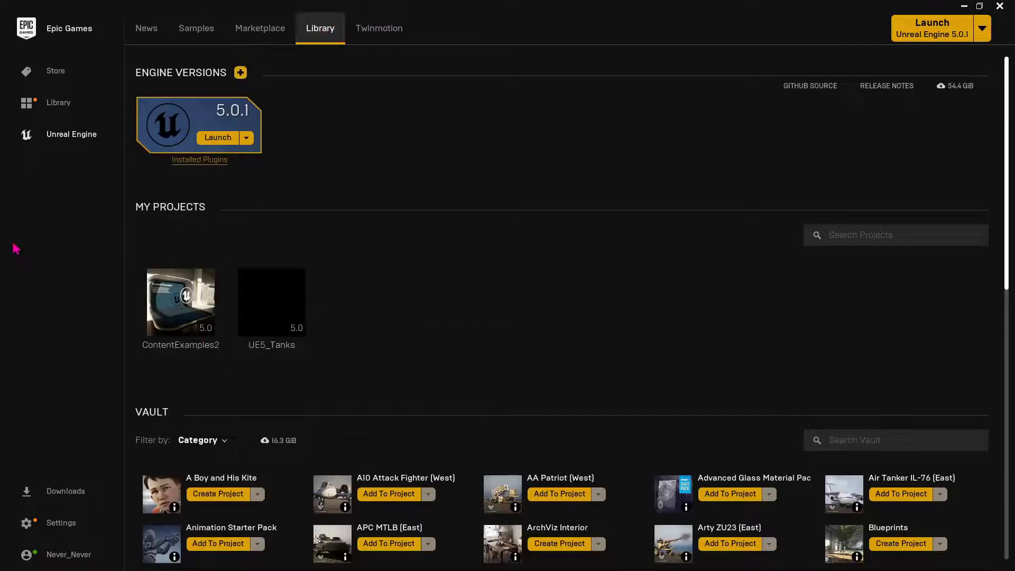
pyautogui.rightClick(280, 310)
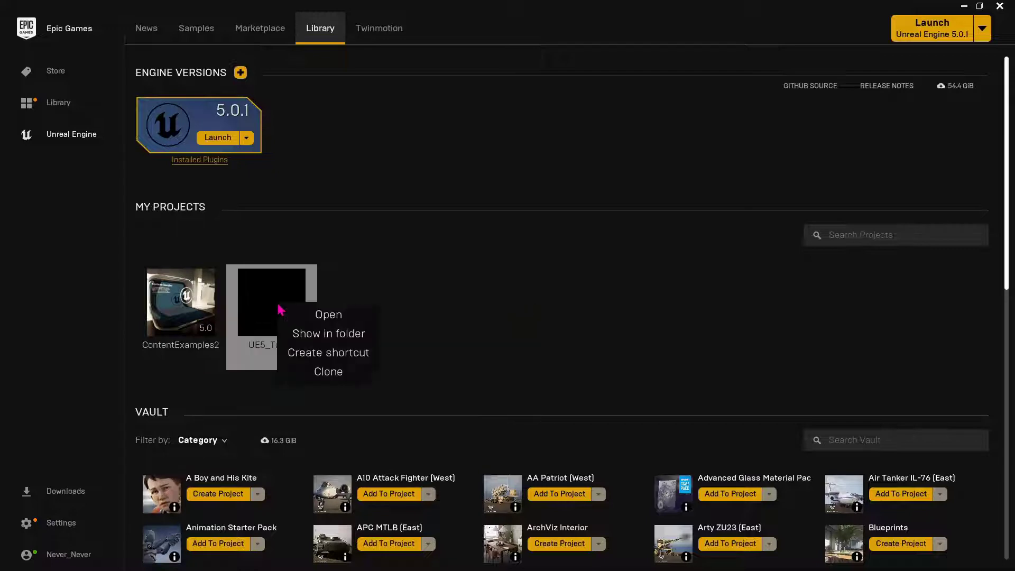
pyautogui.click(472, 101)
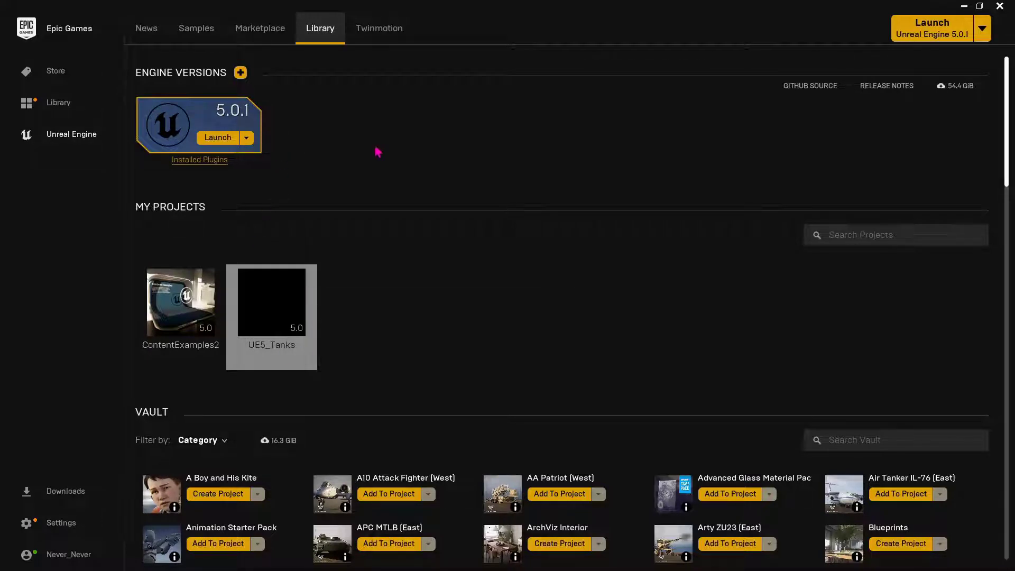
pyautogui.moveTo(572, 19); pyautogui.dragTo(1012, 70)
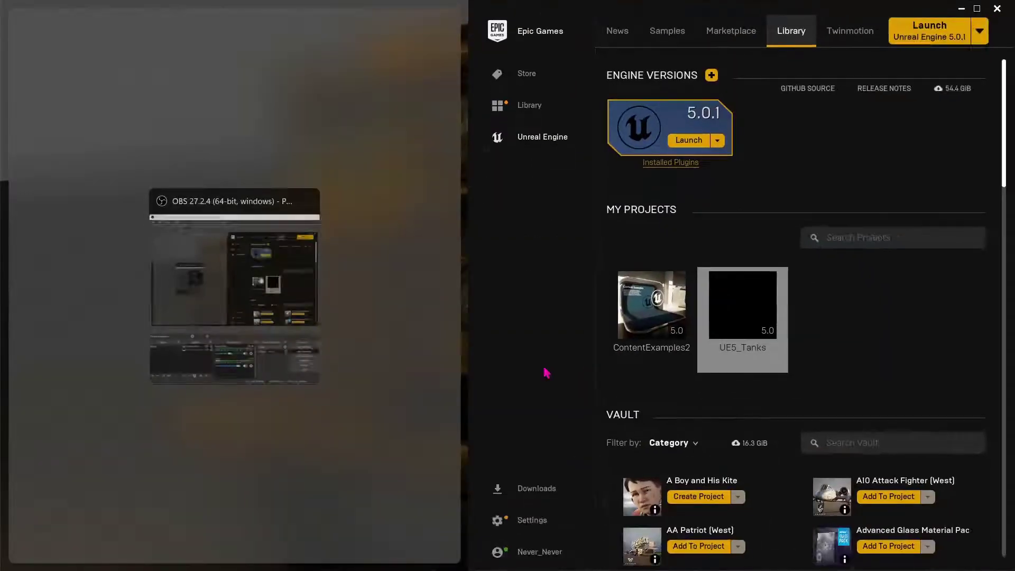
# Step: Dismiss the window snapping suggestions and move the Google Drive window aside
pyautogui.click(321, 483)
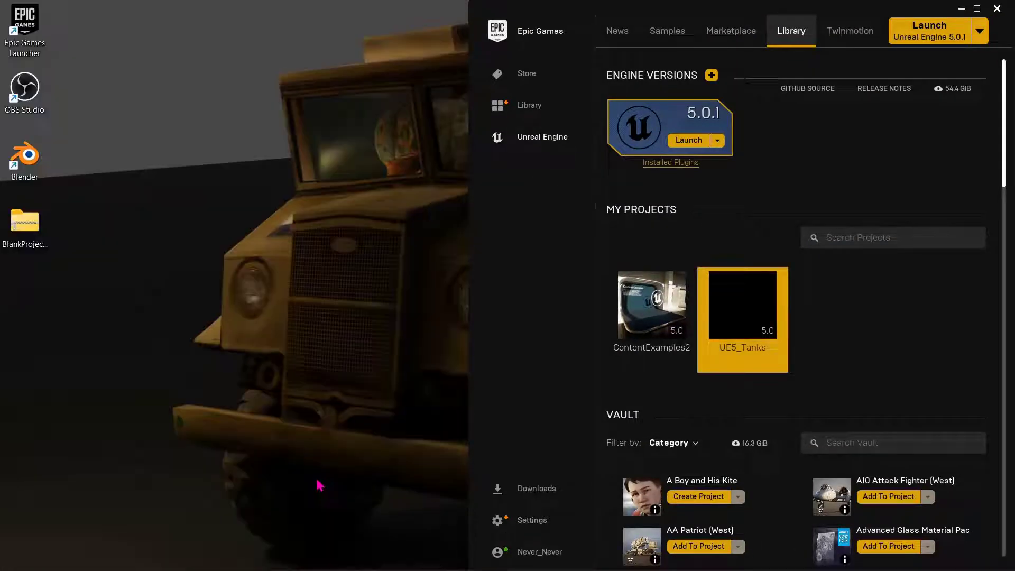
pyautogui.moveTo(111, 565)
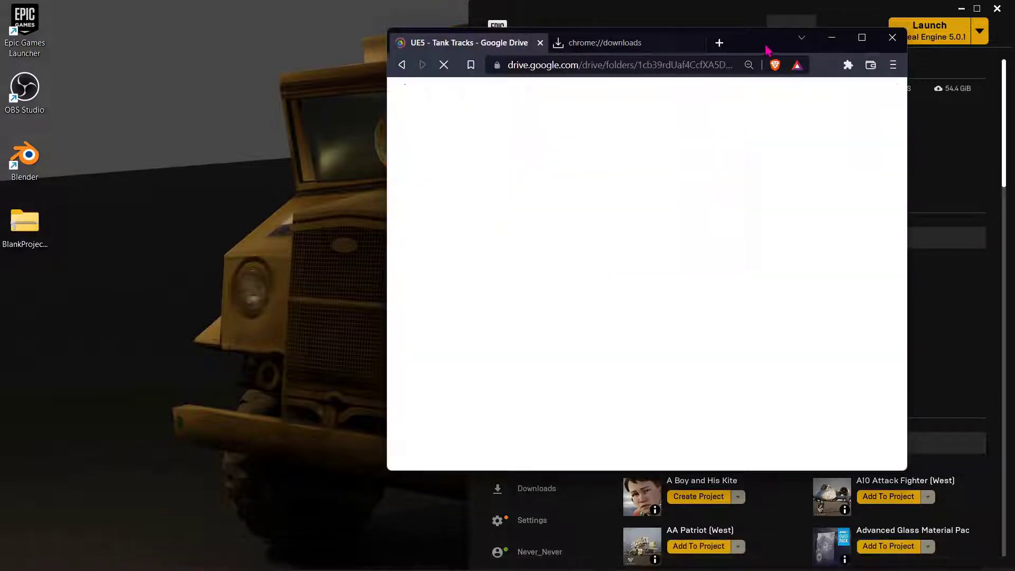
pyautogui.moveTo(765, 43); pyautogui.dragTo(452, 68)
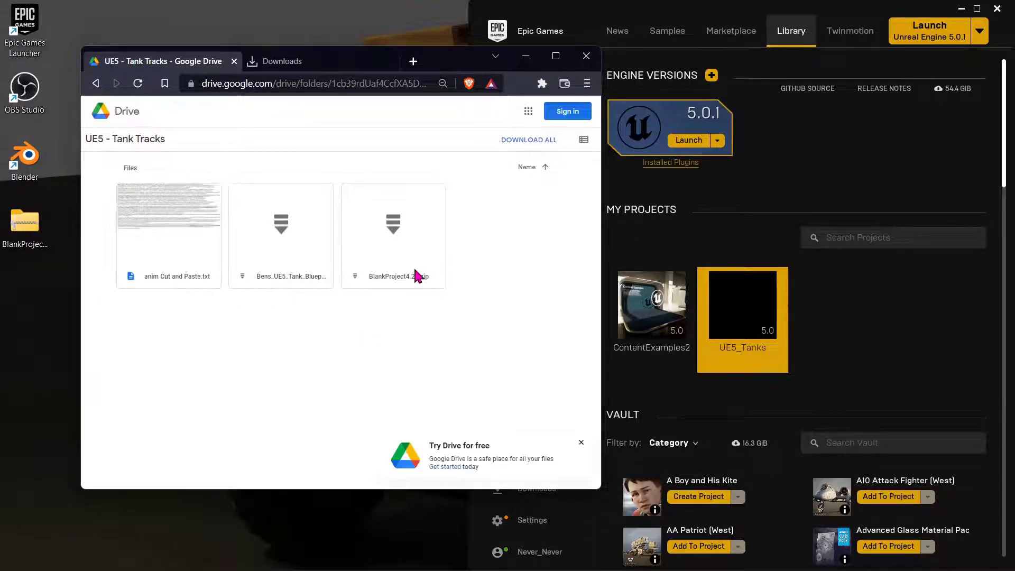
# Step: Download BlankProject4.27.zip to the desktop and close the browser window
pyautogui.doubleClick(392, 231)
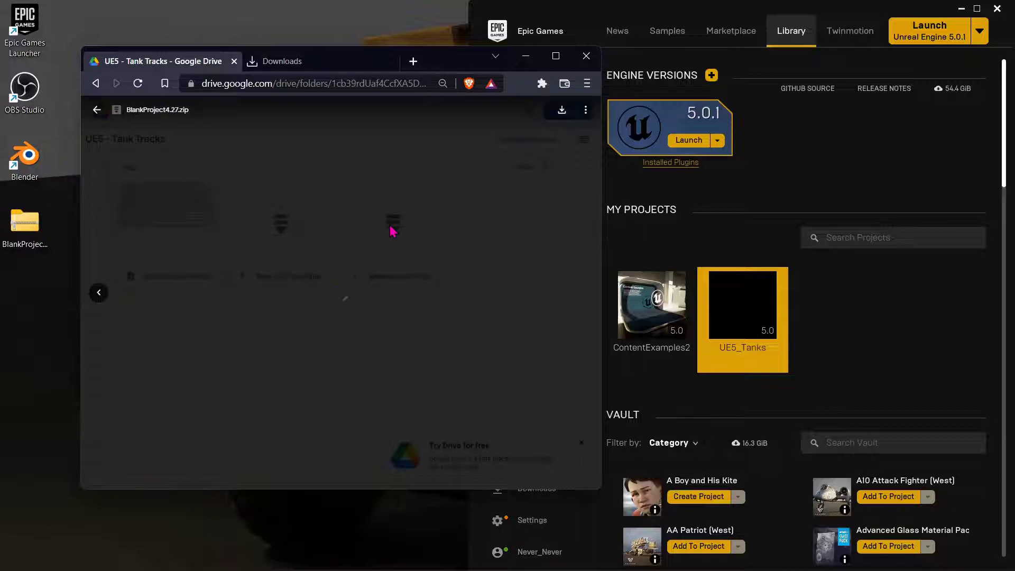
pyautogui.click(562, 109)
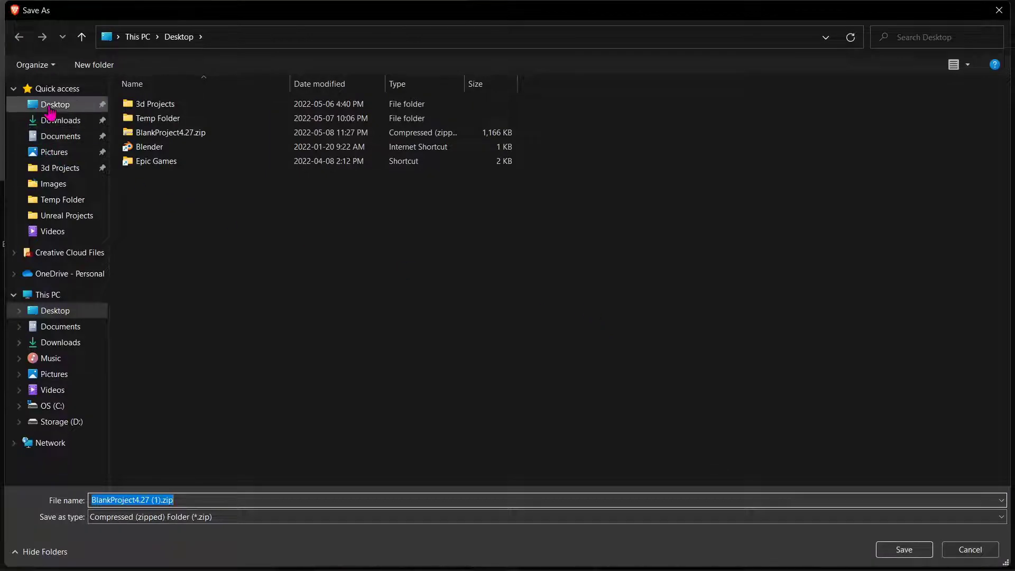
pyautogui.click(904, 549)
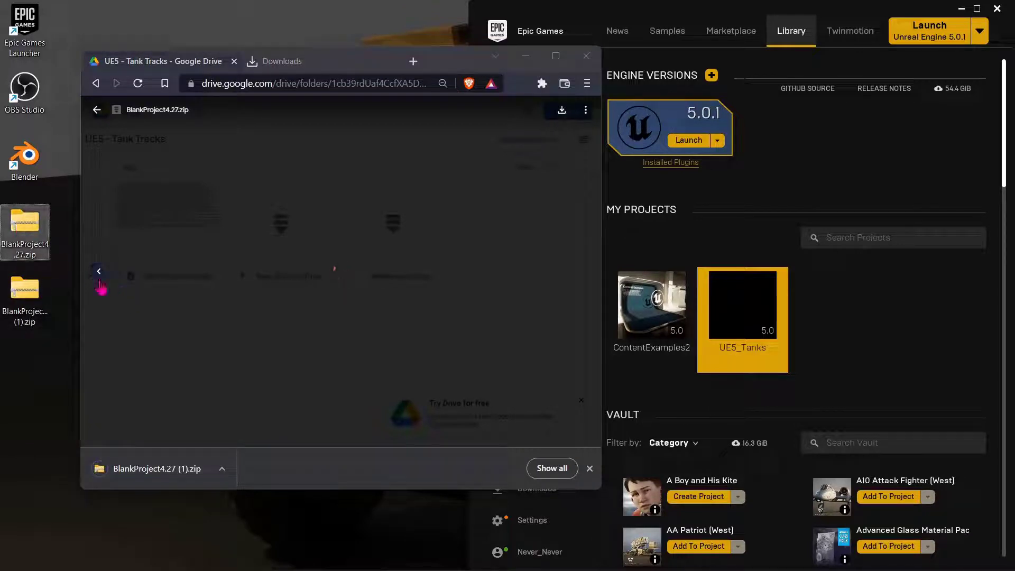
pyautogui.press('Delete')
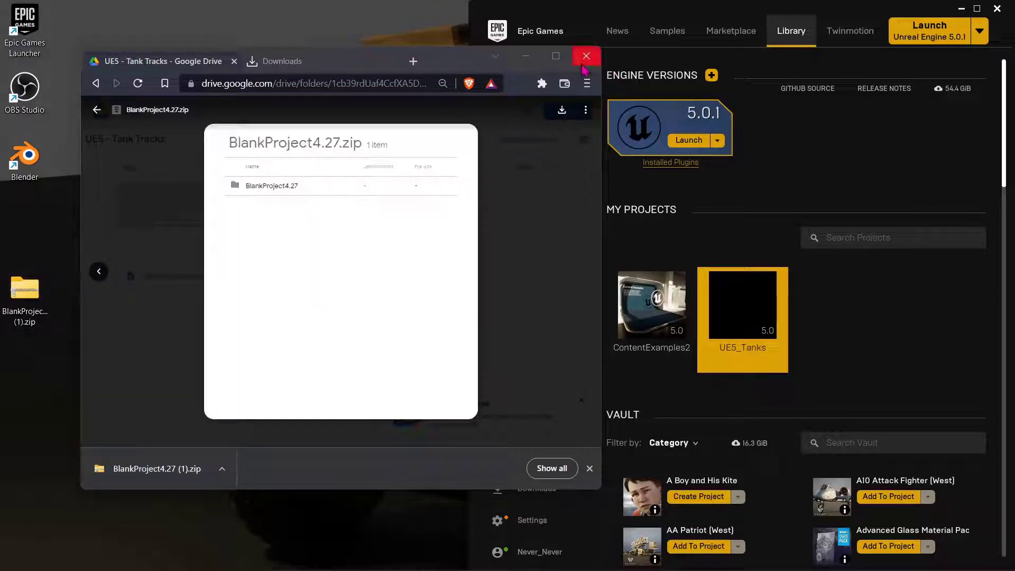
pyautogui.click(583, 59)
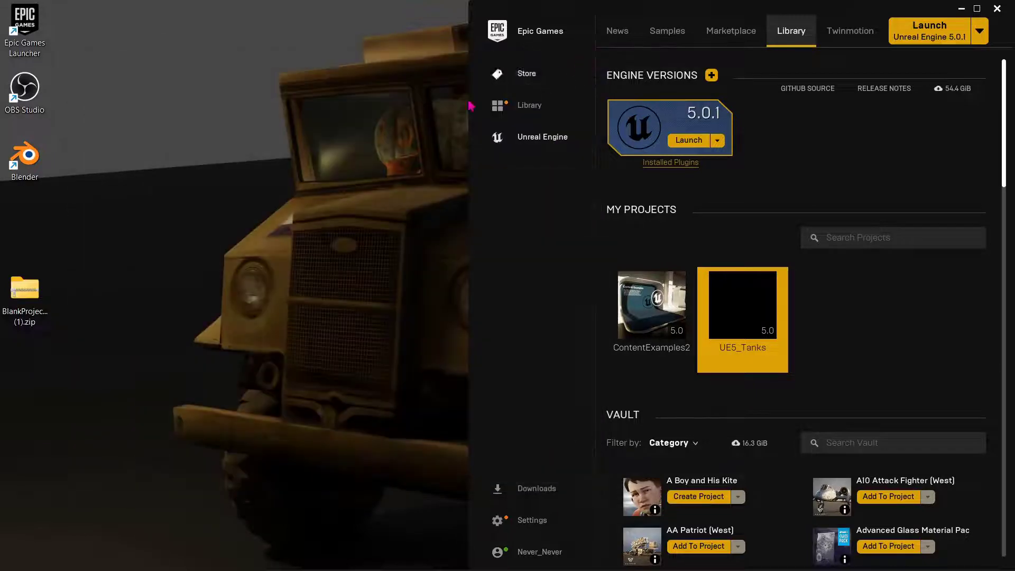
# Step: Open the downloaded zip and the UE5_Tanks project folder via Show in folder
pyautogui.doubleClick(28, 306)
pyautogui.moveTo(464, 15); pyautogui.dragTo(4, 295)
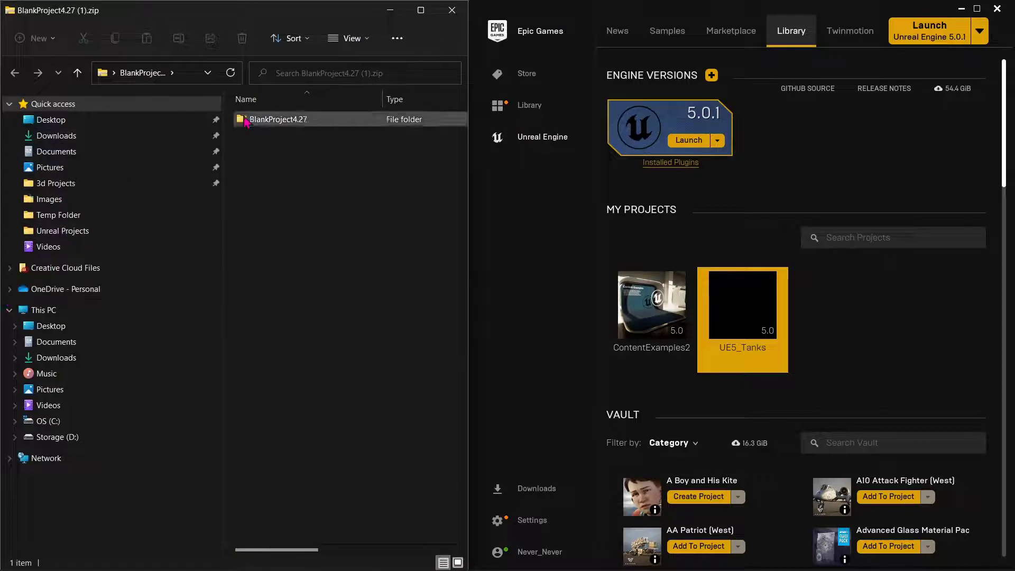
pyautogui.rightClick(757, 313)
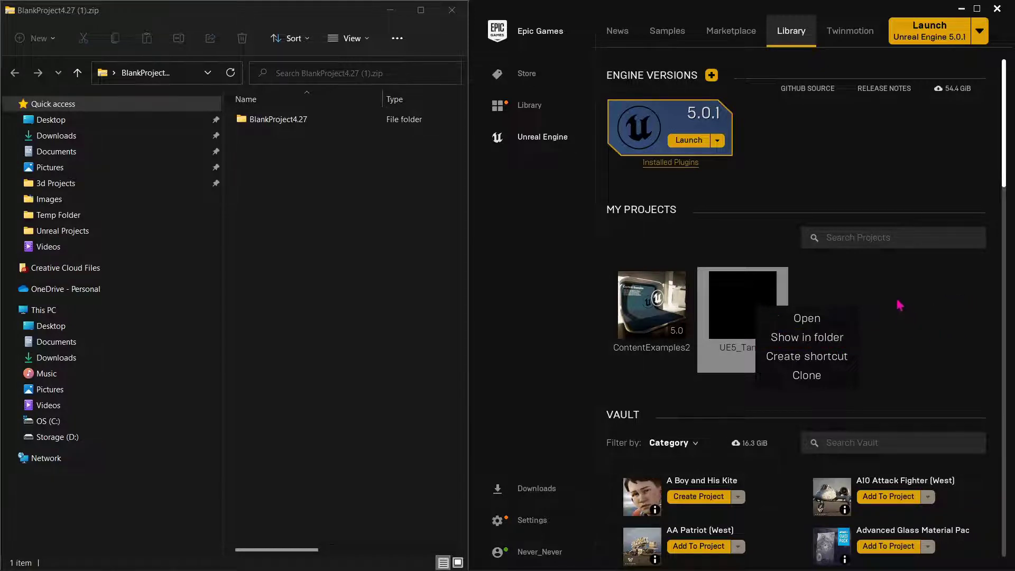
pyautogui.rightClick(741, 294)
pyautogui.click(805, 328)
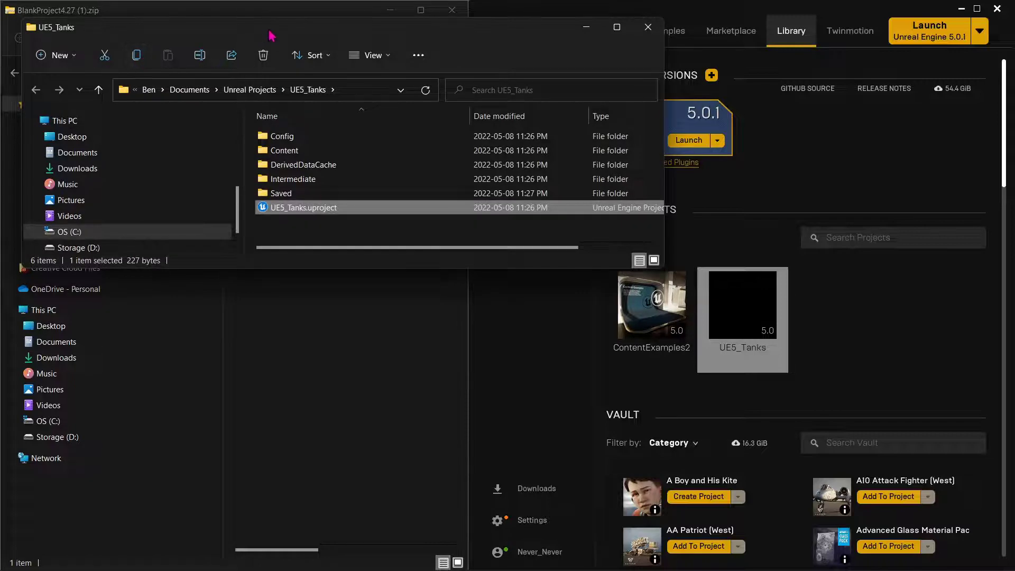
# Step: Arrange the windows side by side and copy BlankProject4.27 into Unreal Projects
pyautogui.moveTo(272, 36); pyautogui.dragTo(1012, 145)
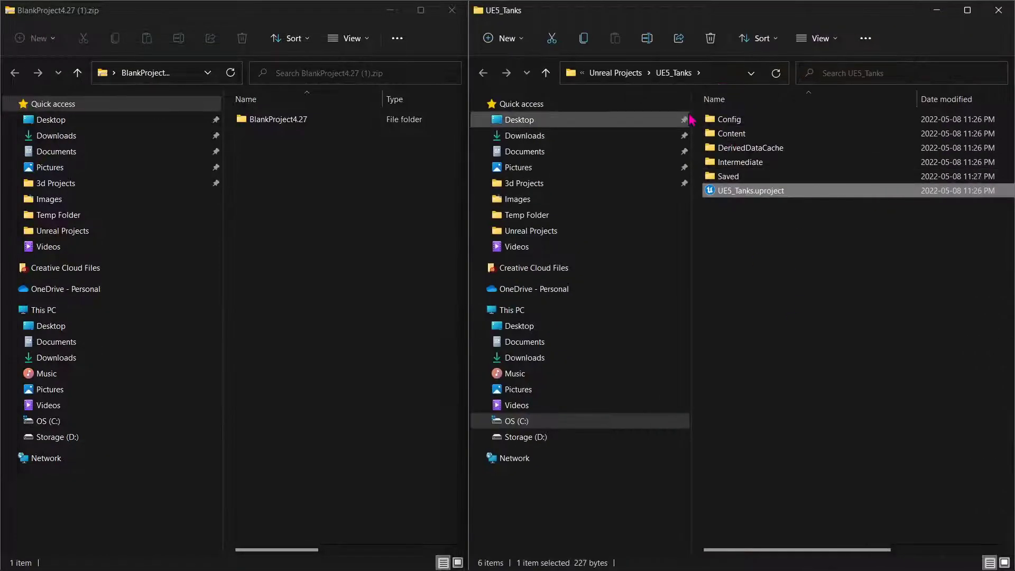
pyautogui.click(545, 73)
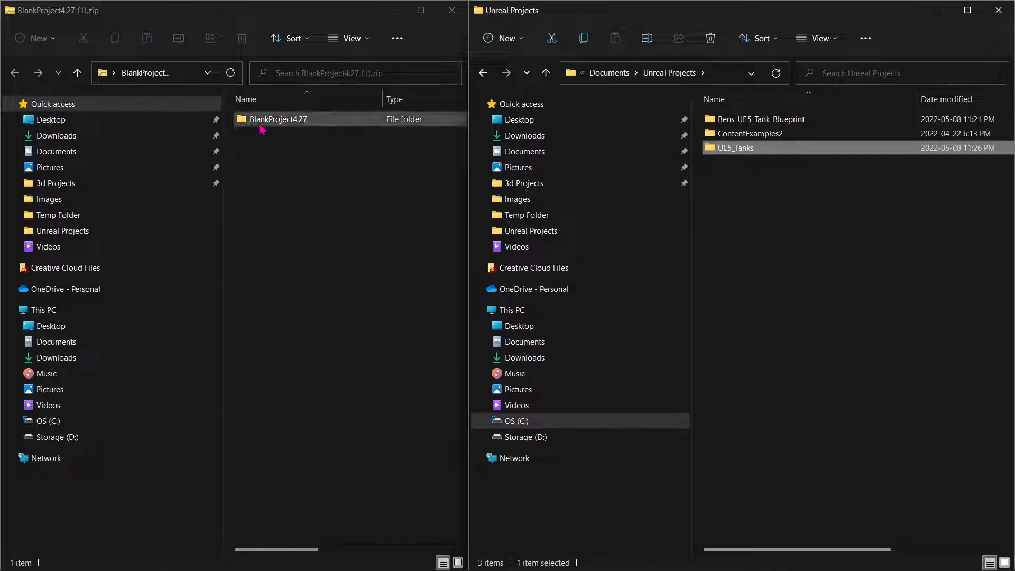
pyautogui.moveTo(248, 124); pyautogui.dragTo(810, 257)
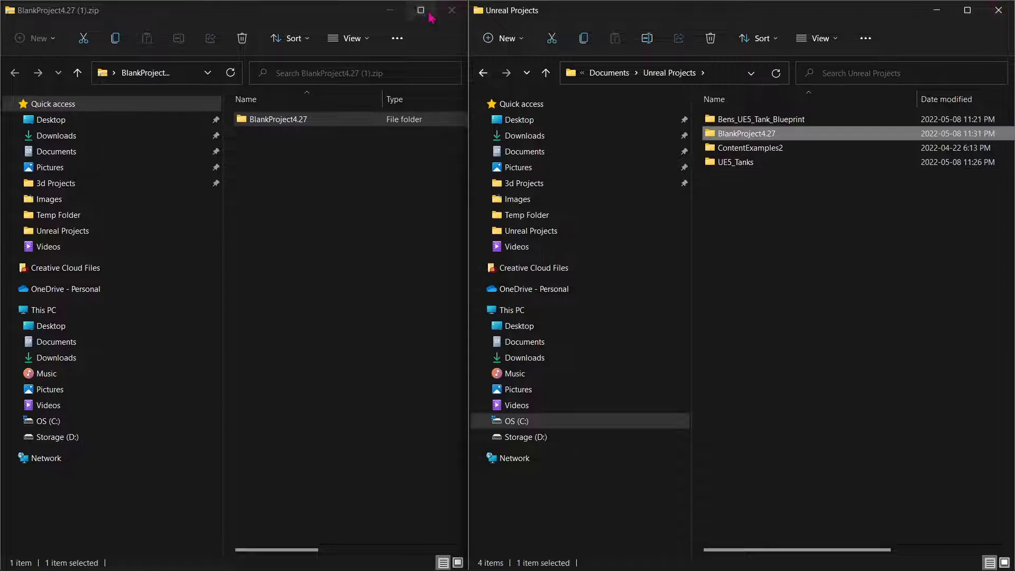
# Step: Close both Explorer windows and restart the Epic Games Launcher
pyautogui.click(457, 13)
pyautogui.click(997, 10)
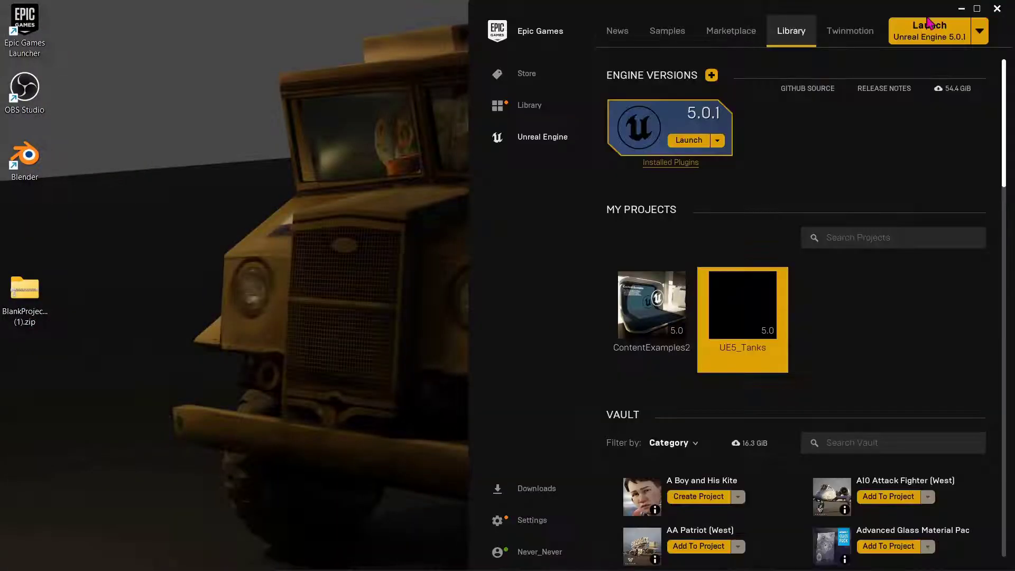
pyautogui.doubleClick(879, 9)
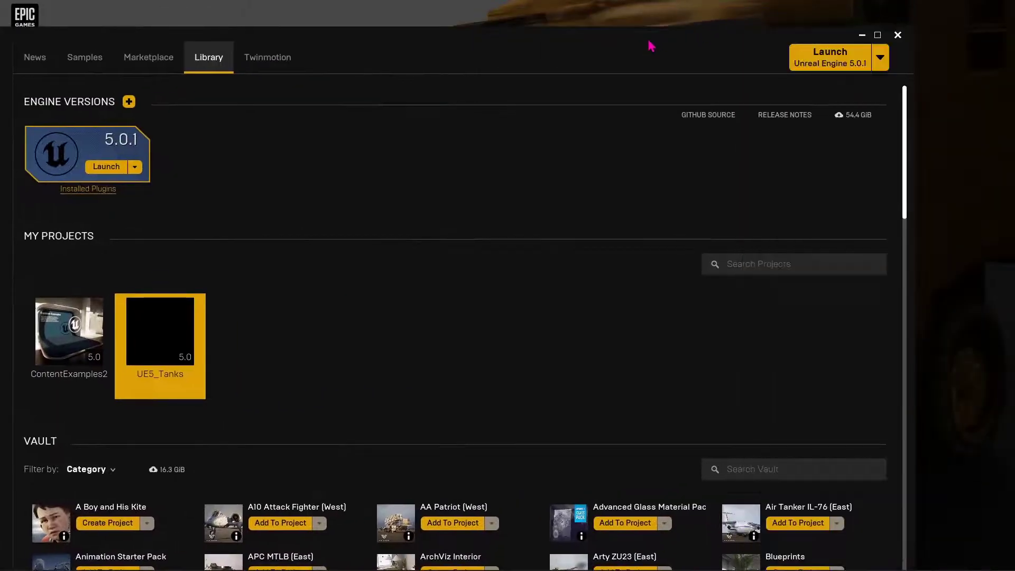
pyautogui.doubleClick(651, 47)
pyautogui.click(1000, 7)
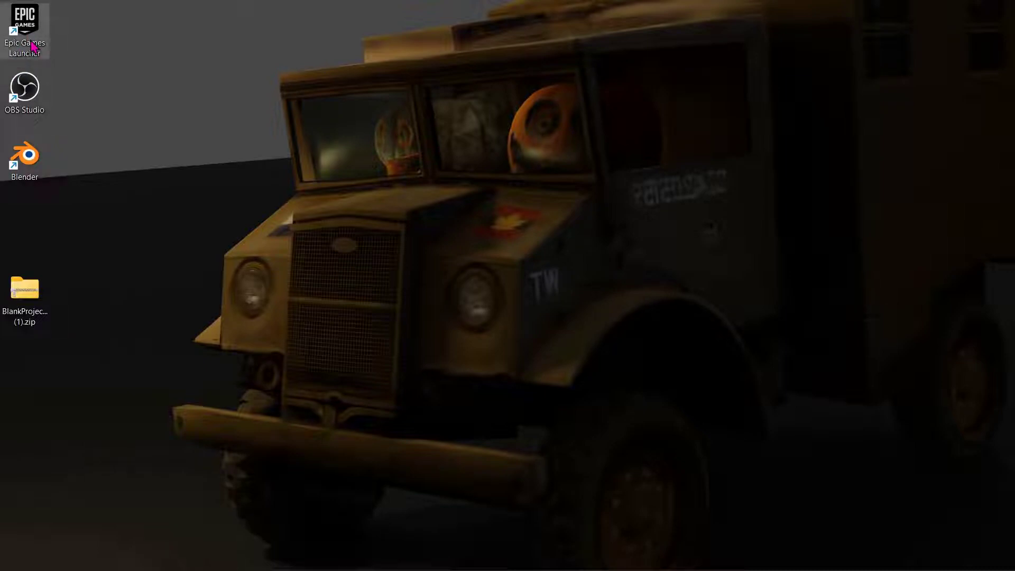
pyautogui.doubleClick(32, 47)
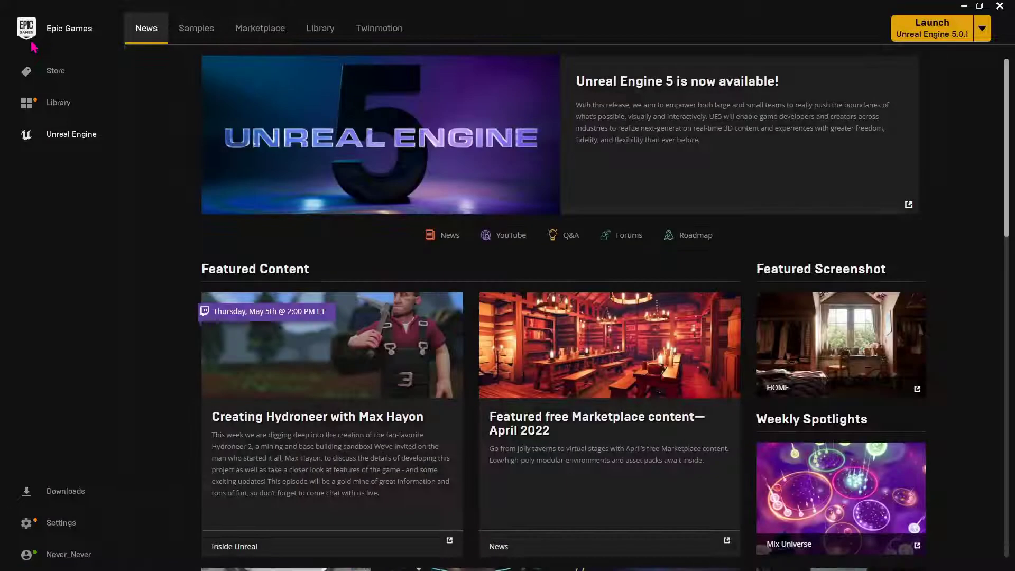
# Step: Check the Library for BlankProject, then return to the Marketplace
pyautogui.click(327, 37)
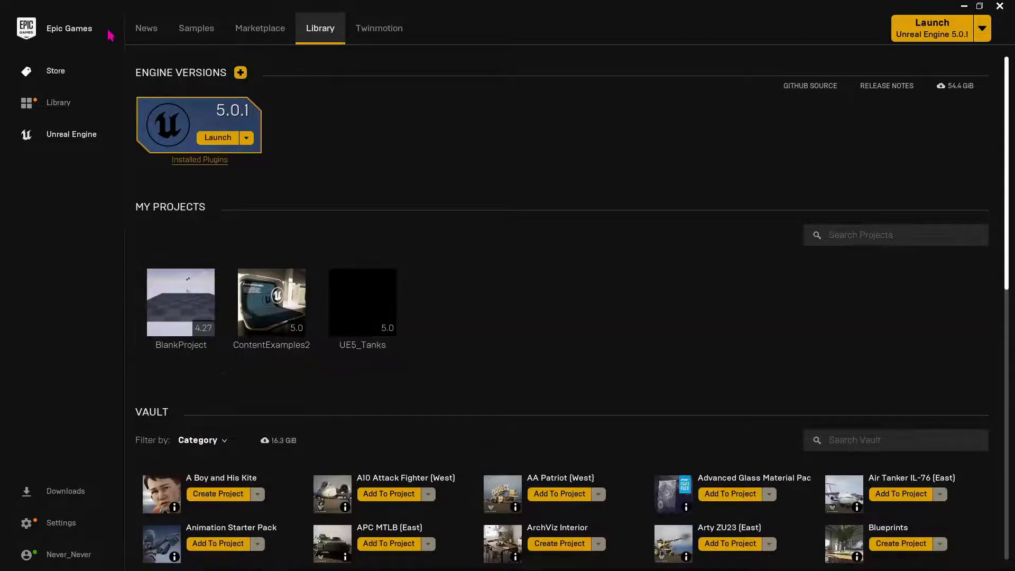
pyautogui.click(265, 38)
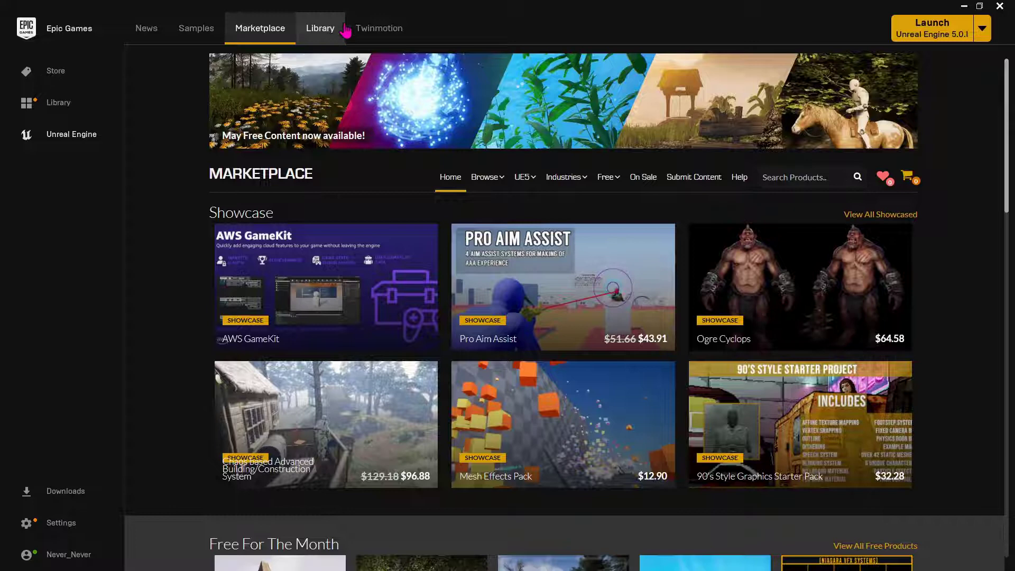
pyautogui.click(319, 32)
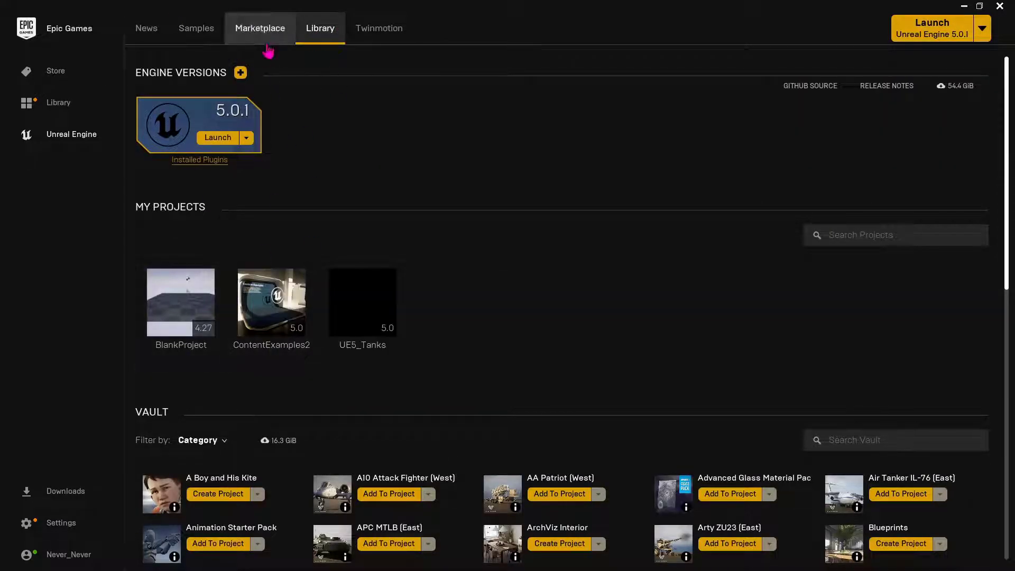
pyautogui.click(257, 32)
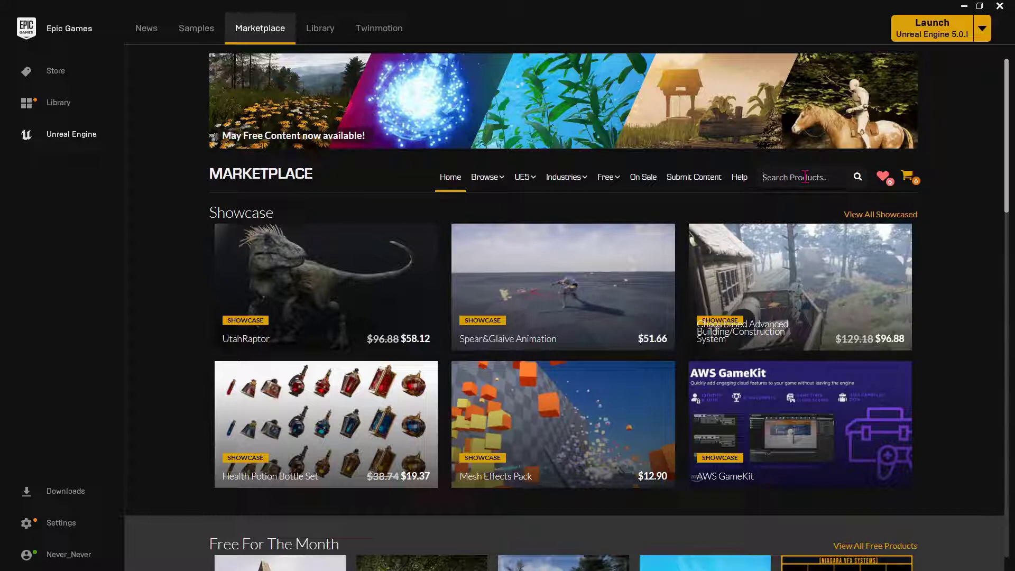
# Step: Rerun the 'vigilante' search and scroll the results to locate SPG M109 (West)
pyautogui.press('Return')
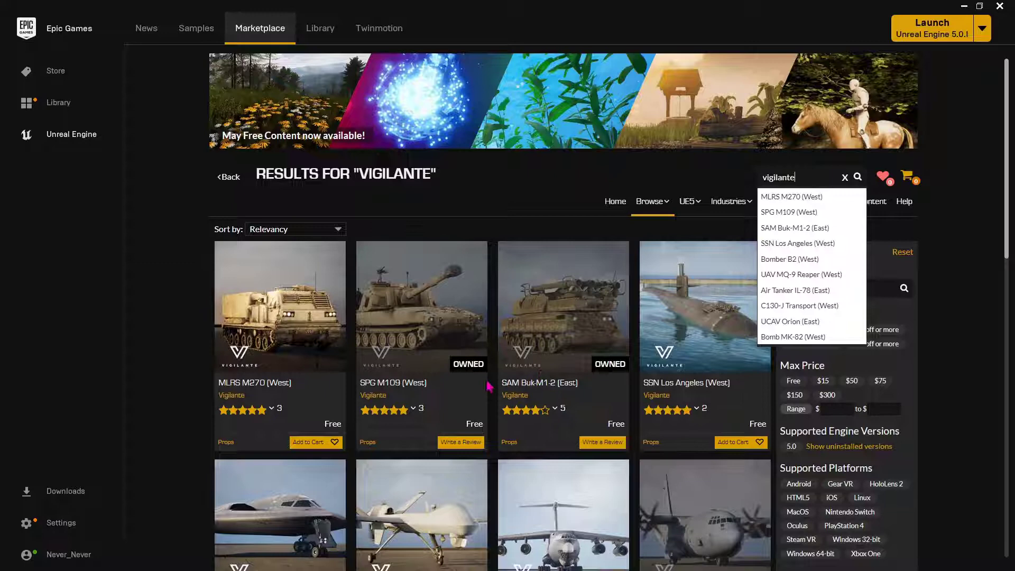
pyautogui.scroll(-4, 487, 387)
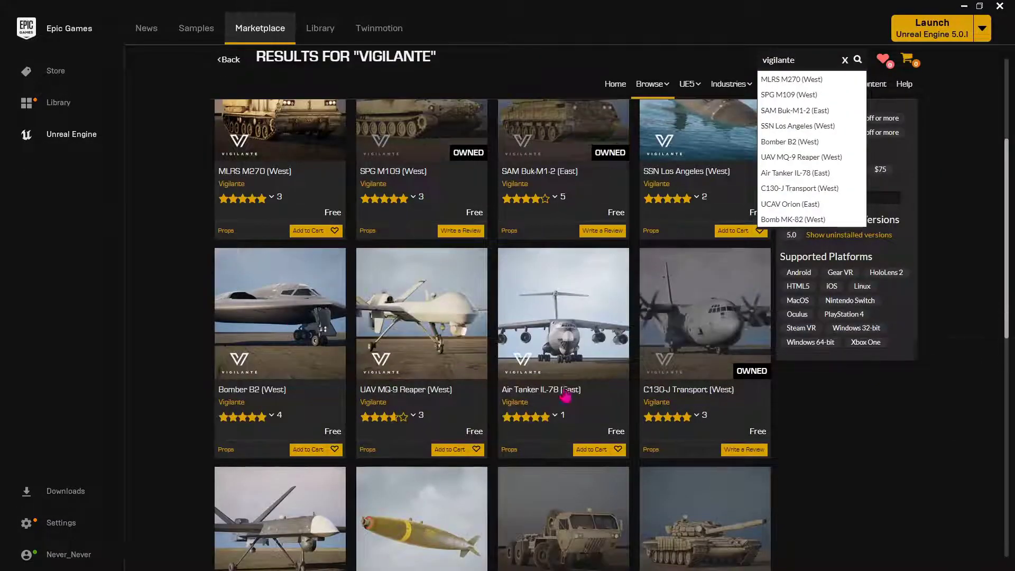
pyautogui.scroll(-4, 564, 395)
pyautogui.scroll(-4, 497, 467)
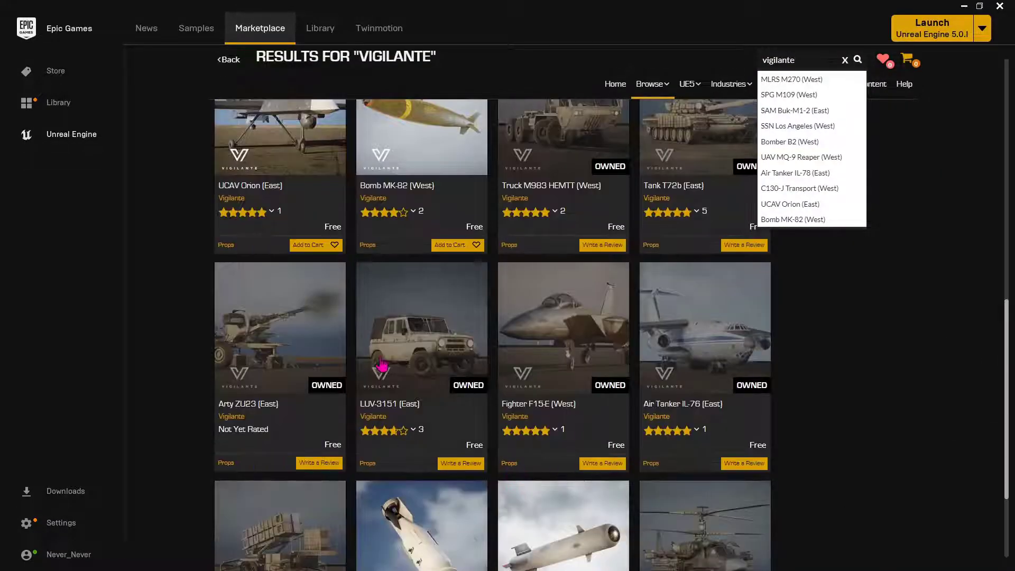
pyautogui.scroll(-2, 294, 371)
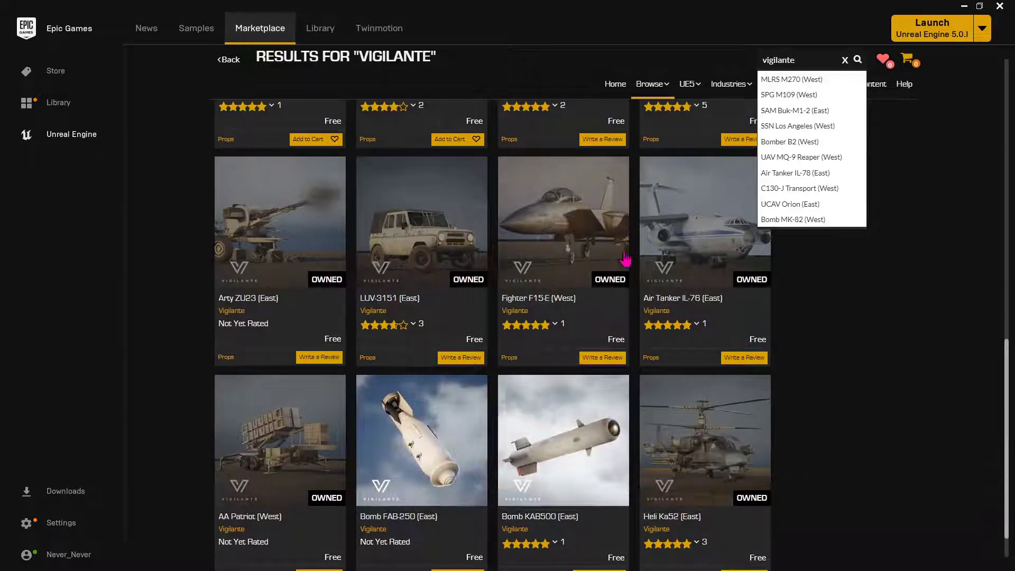
pyautogui.scroll(12, 441, 301)
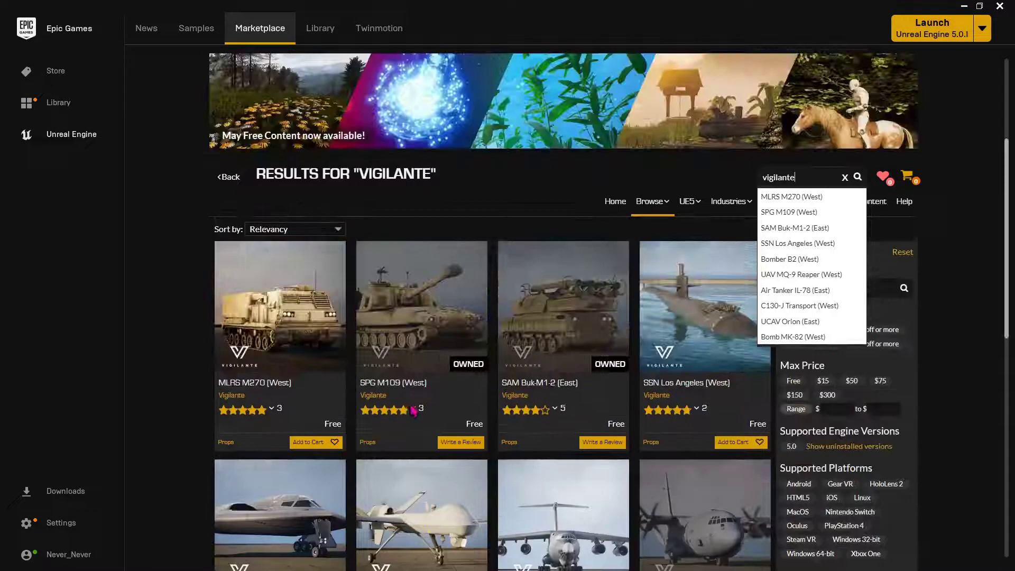
# Step: Add the SPG M109 (West) pack to BlankProject, then return to the Library
pyautogui.click(424, 320)
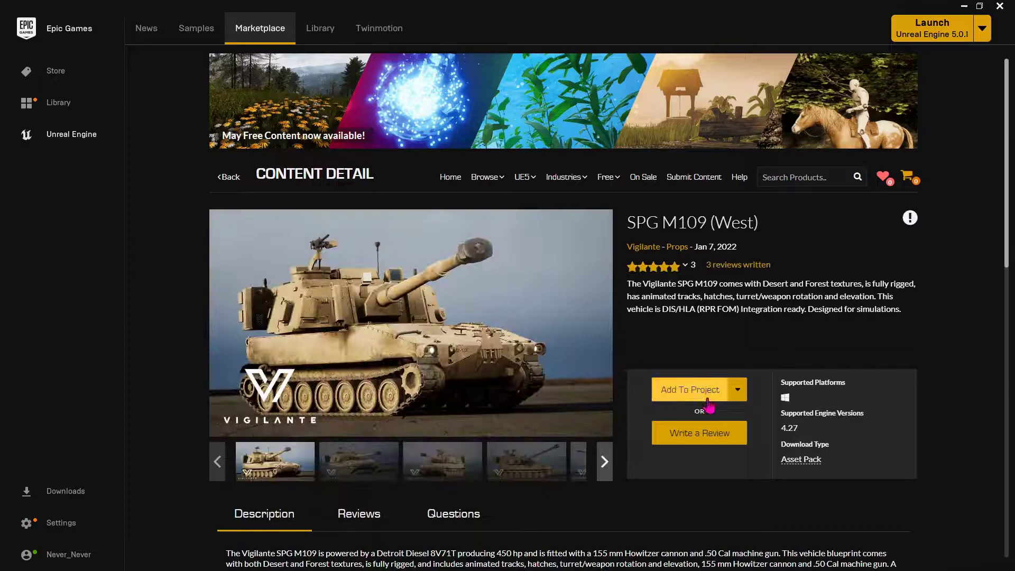
pyautogui.click(690, 389)
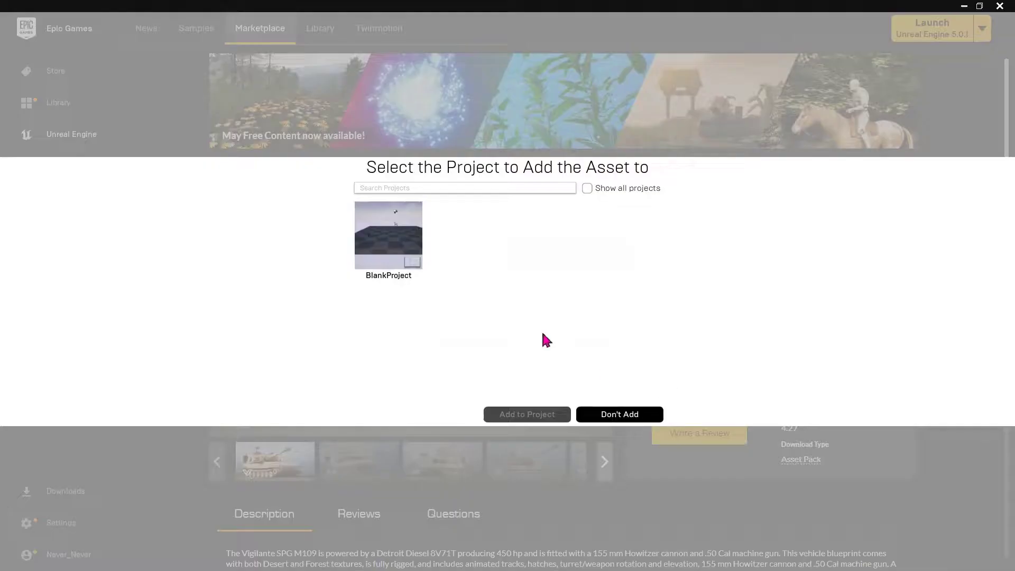
pyautogui.click(388, 246)
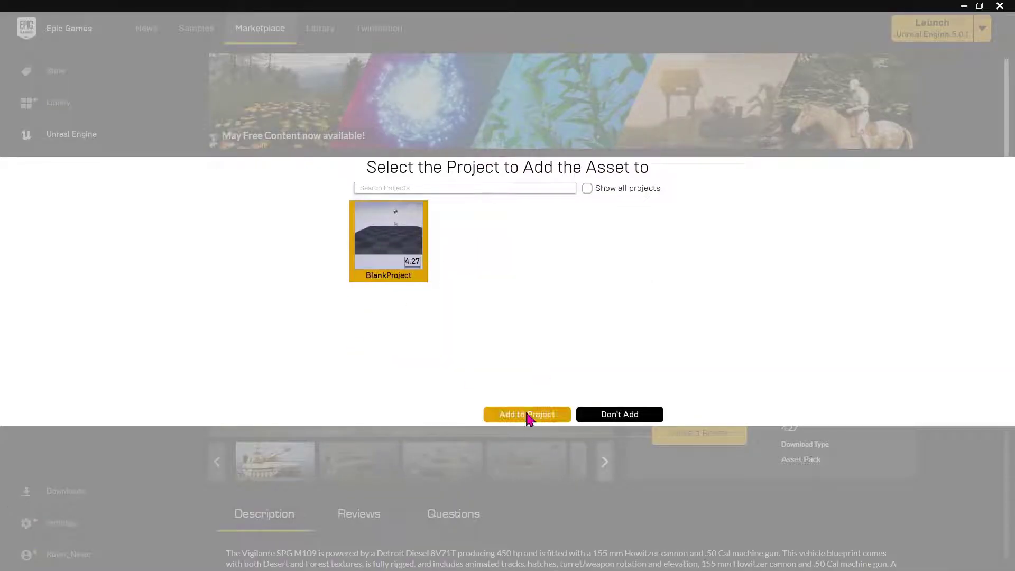
pyautogui.click(508, 420)
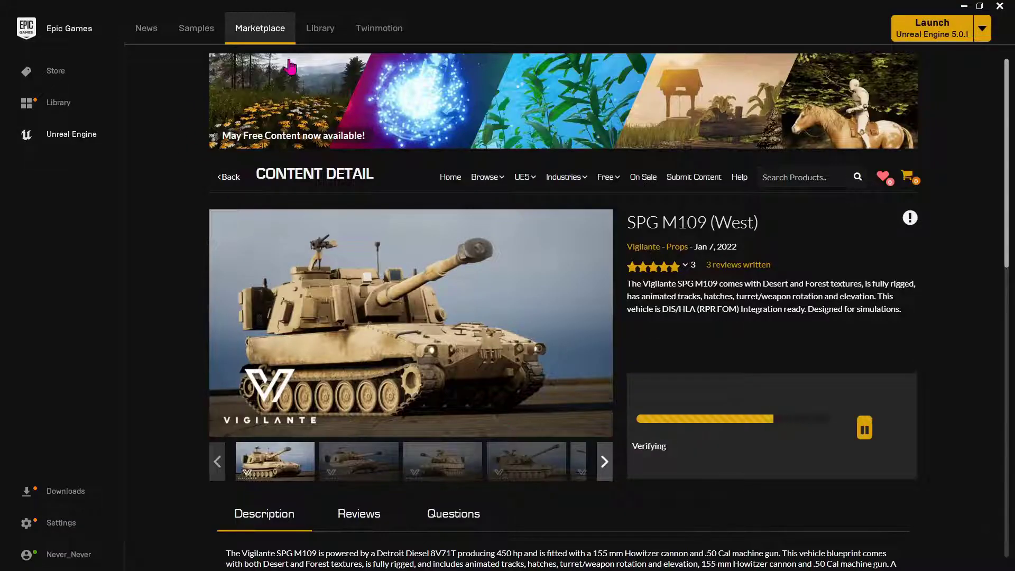
pyautogui.click(329, 38)
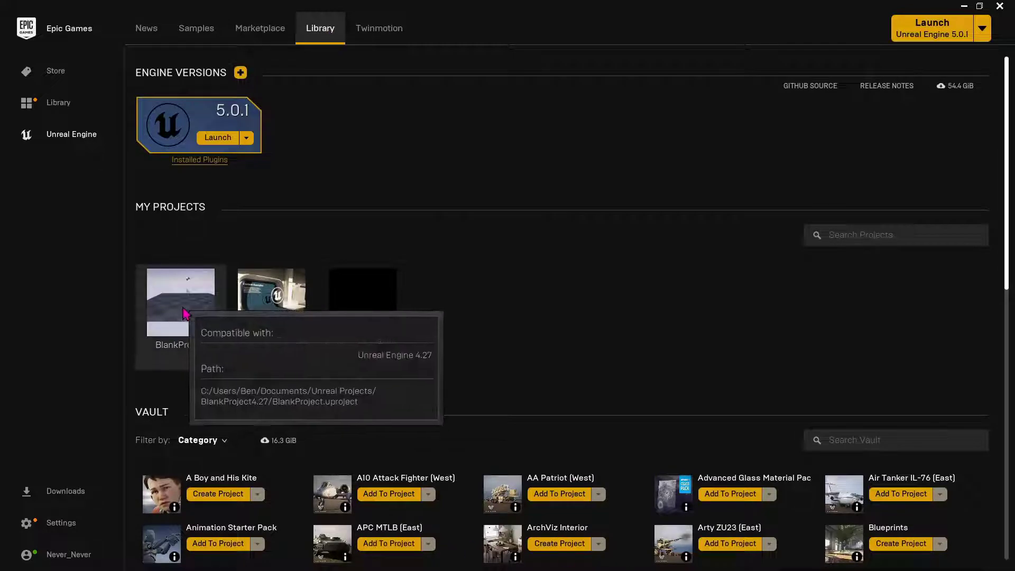
# Step: Open BlankProject's Content folder on disk to see VigilanteContent, enlarging and repositioning the window
pyautogui.rightClick(192, 301)
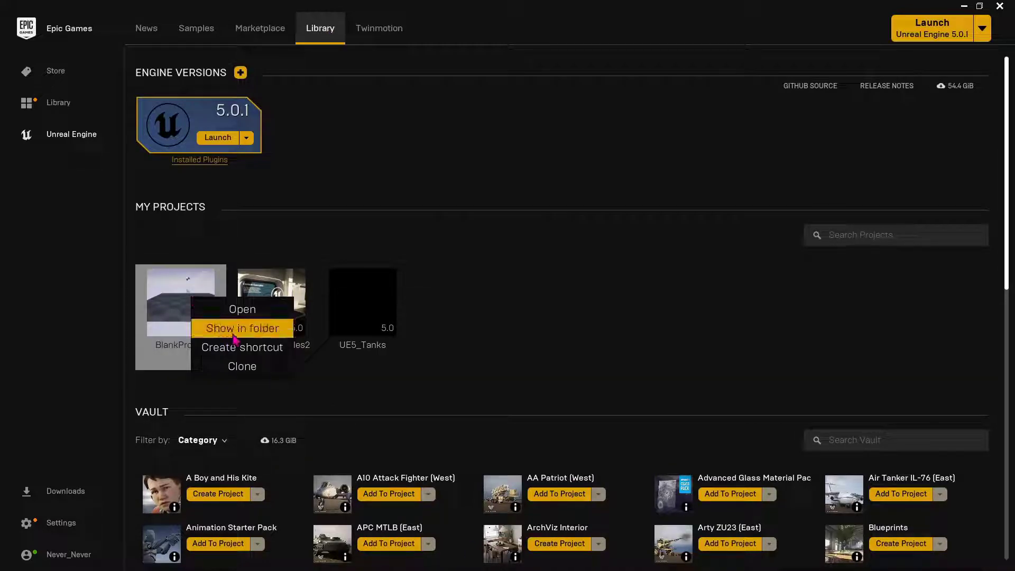
pyautogui.click(252, 335)
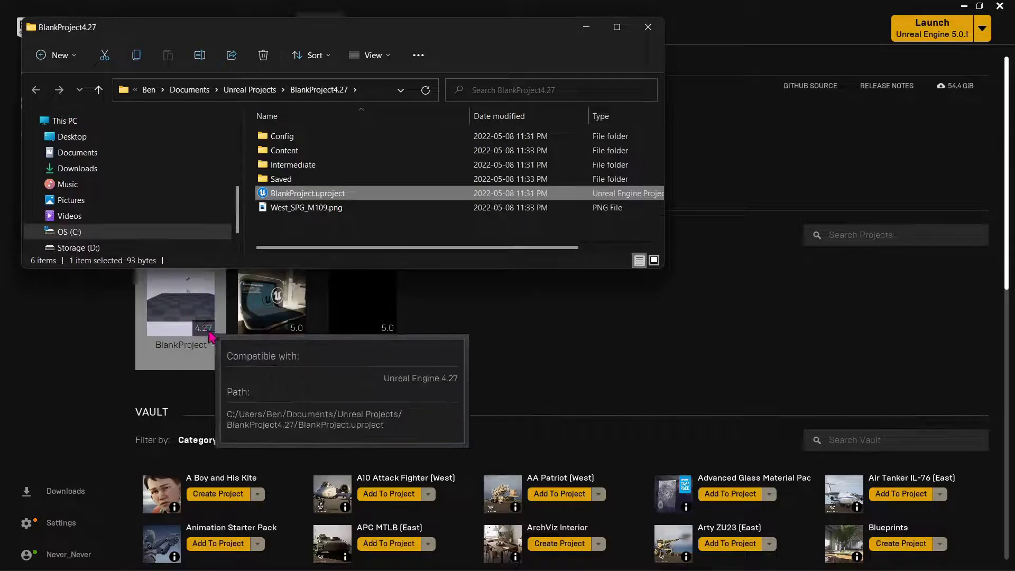
pyautogui.doubleClick(286, 154)
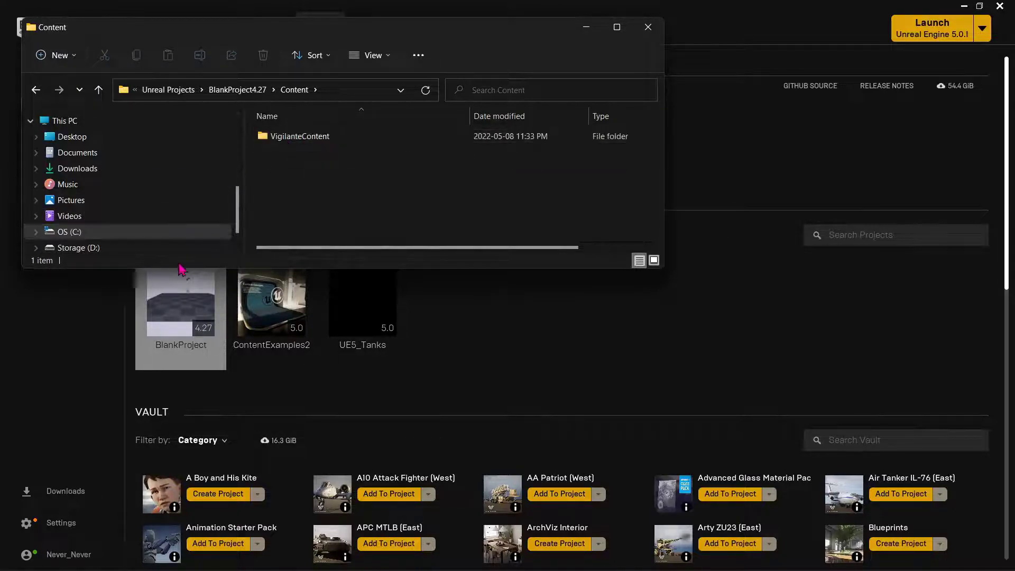
pyautogui.moveTo(179, 270); pyautogui.dragTo(195, 394)
pyautogui.moveTo(402, 44); pyautogui.dragTo(579, 47)
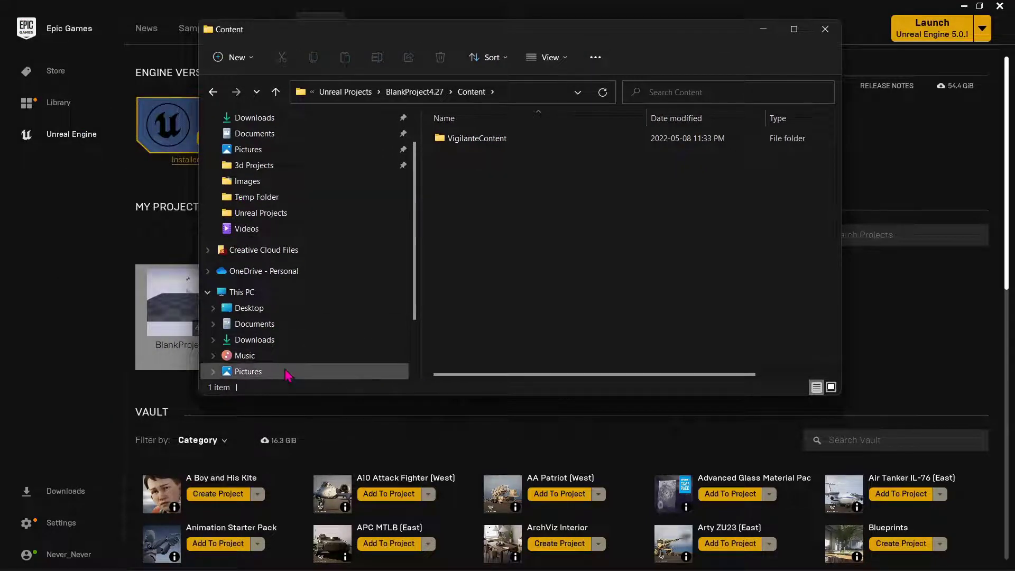
# Step: Move VigilanteContent from BlankProject4.27's Content into Documents > Unreal Projects > UE5_Tanks > Content
pyautogui.click(214, 324)
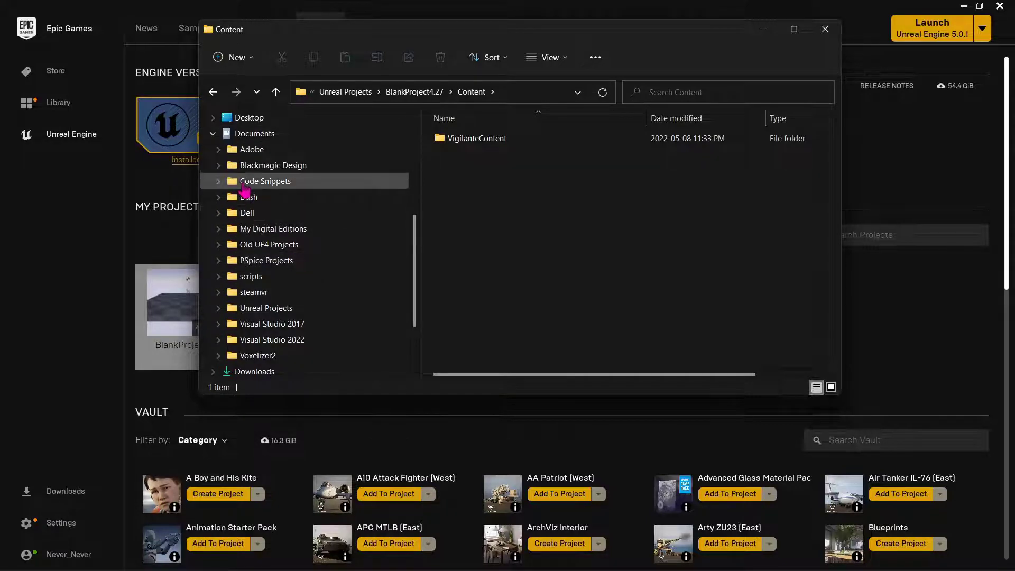
pyautogui.click(222, 310)
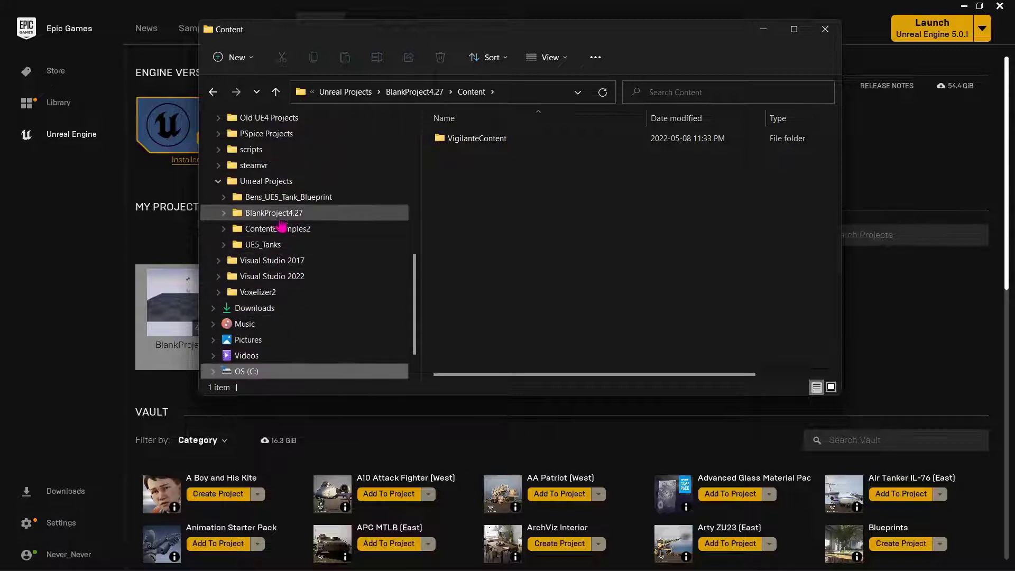
pyautogui.doubleClick(469, 139)
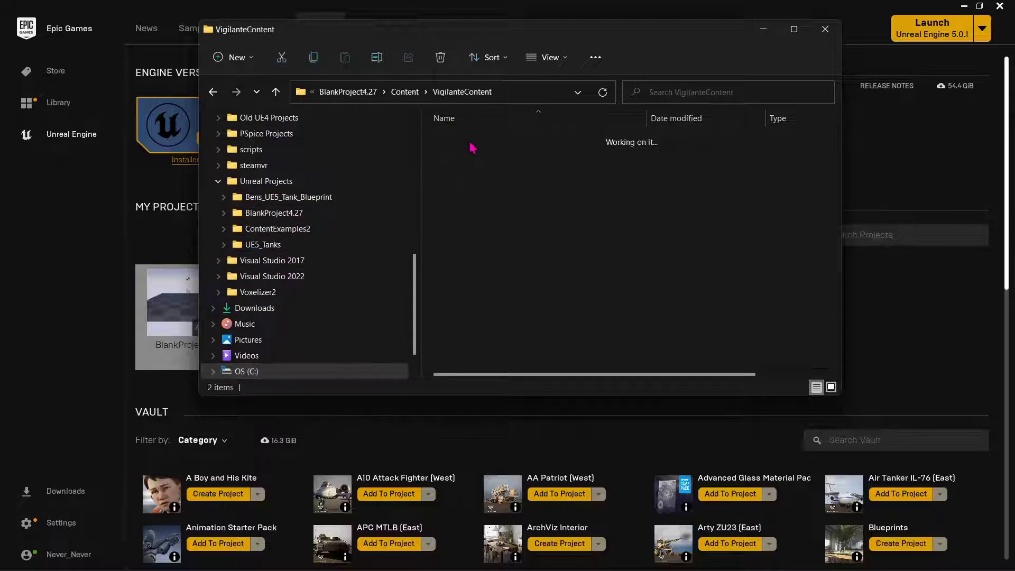
pyautogui.click(276, 91)
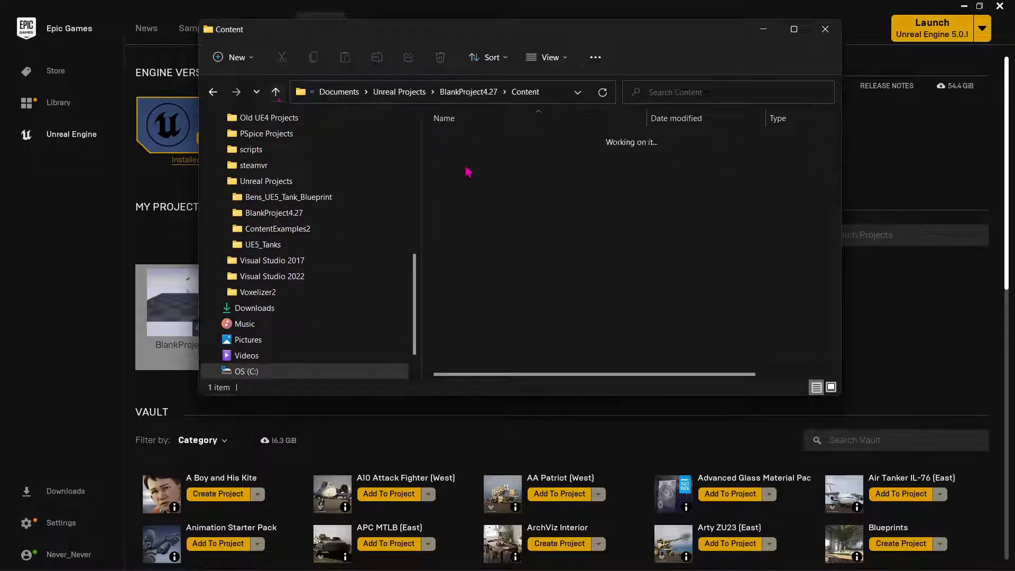
pyautogui.click(225, 246)
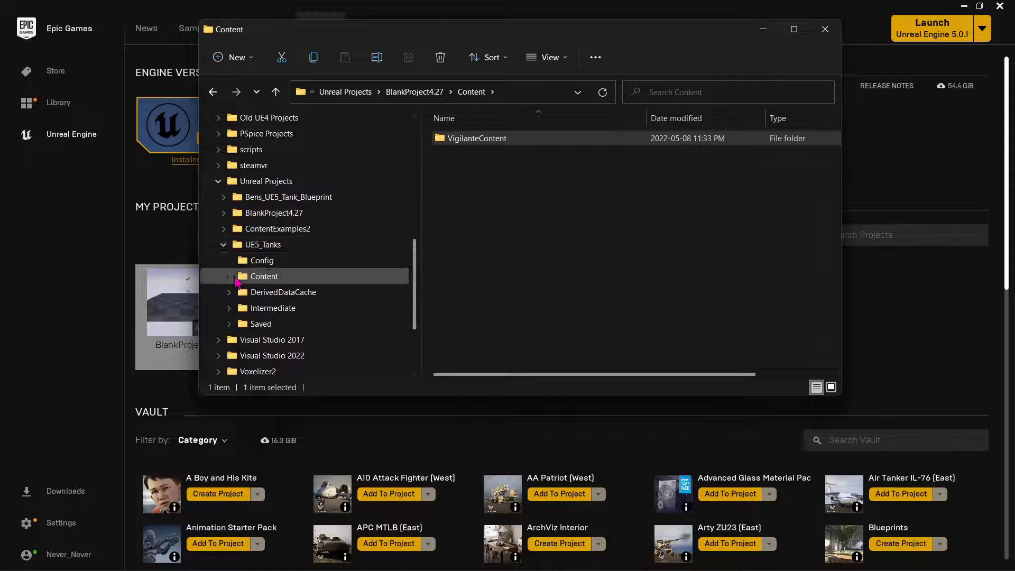
pyautogui.moveTo(520, 140); pyautogui.dragTo(289, 277)
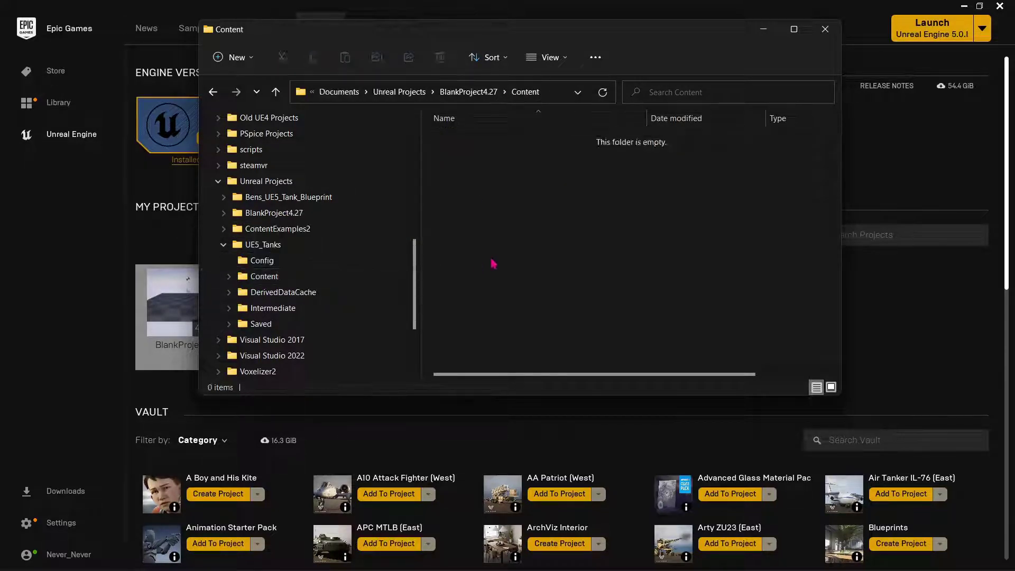
pyautogui.click(764, 31)
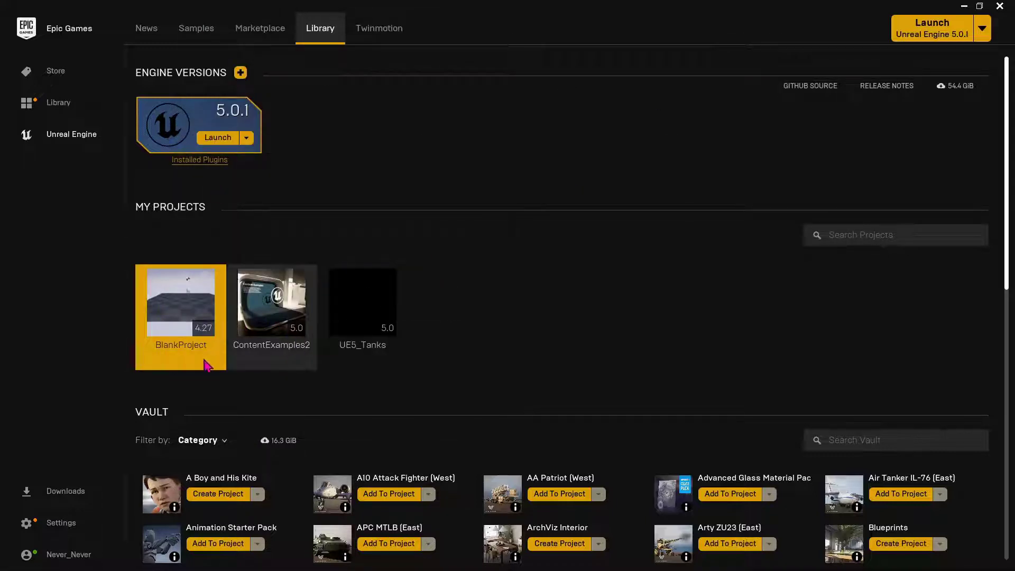
# Step: Open UE5_Tanks and browse the Content Browser to VigilanteContent > Vehicles > West_SPG_M109
pyautogui.doubleClick(375, 310)
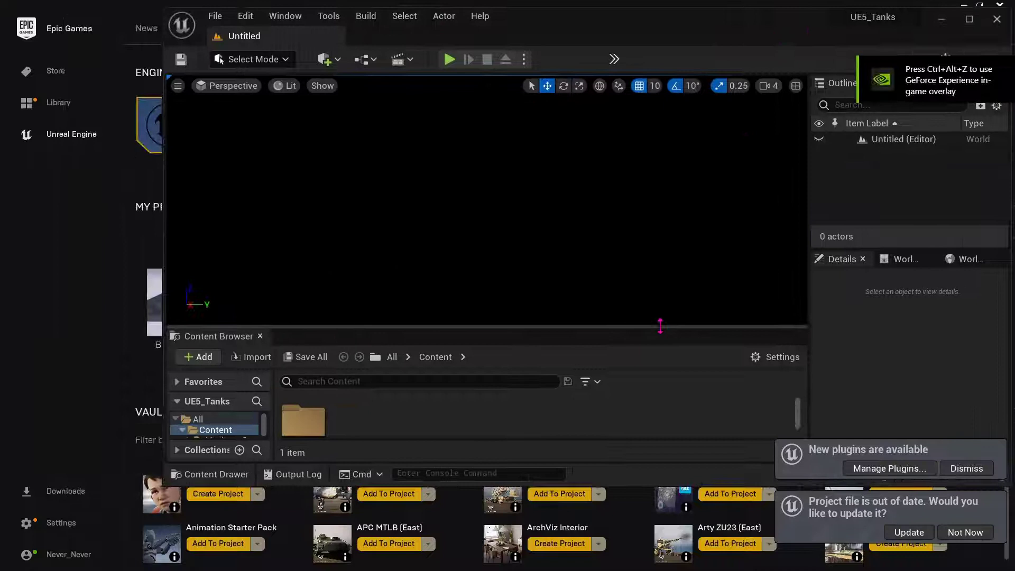
pyautogui.moveTo(660, 326); pyautogui.dragTo(668, 204)
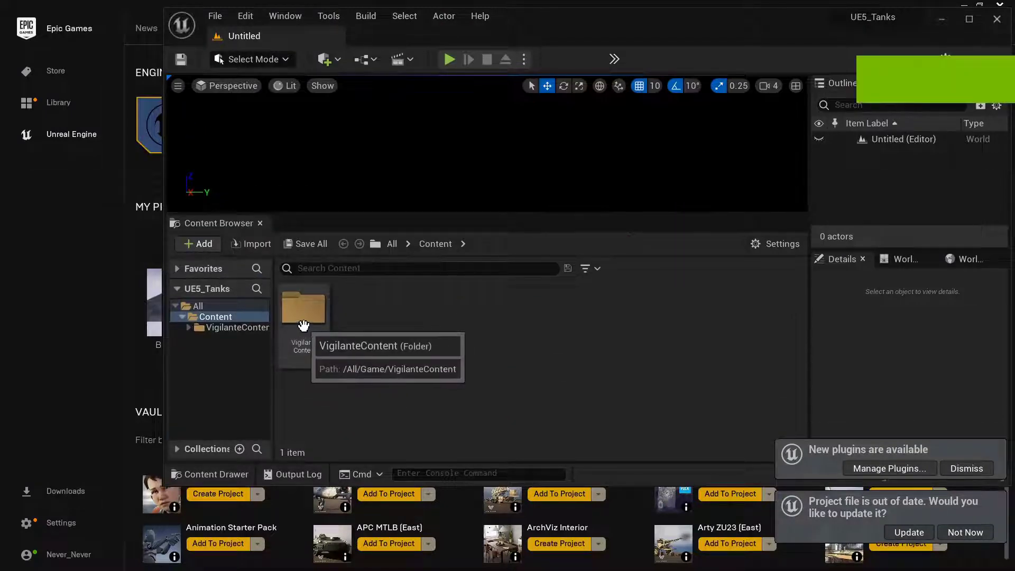
pyautogui.doubleClick(304, 324)
pyautogui.doubleClick(363, 328)
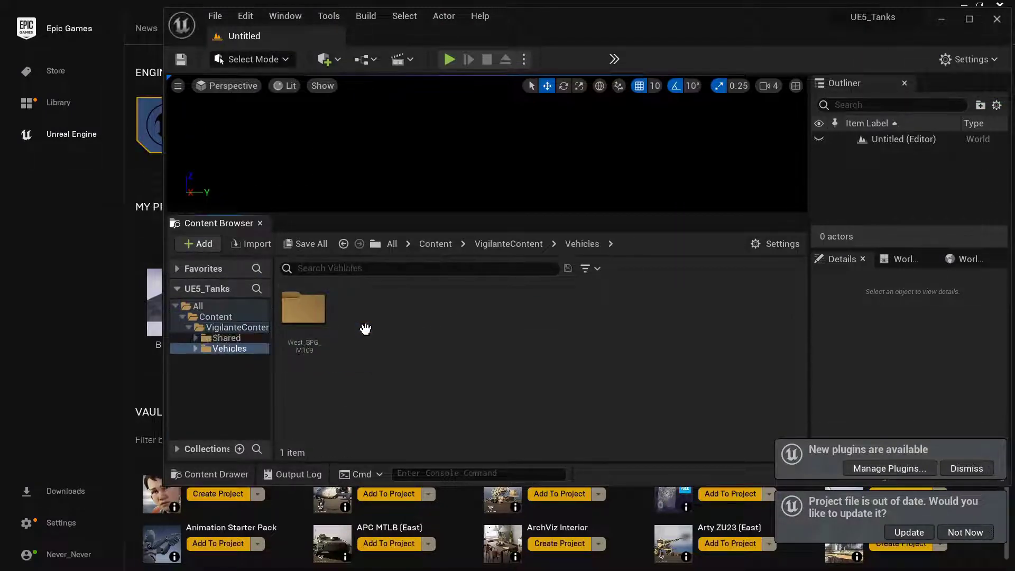
pyautogui.doubleClick(304, 312)
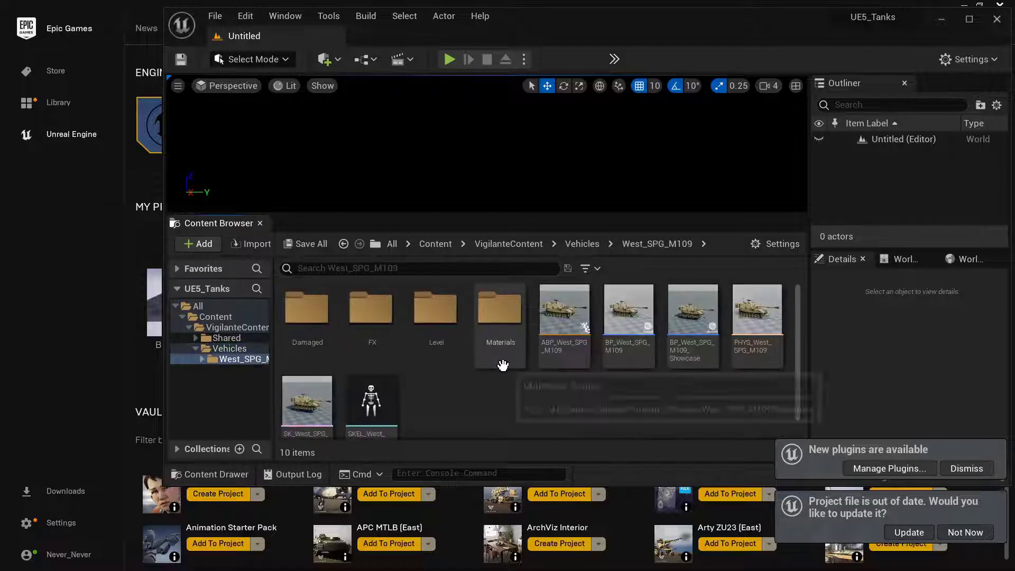
pyautogui.scroll(-1, 469, 373)
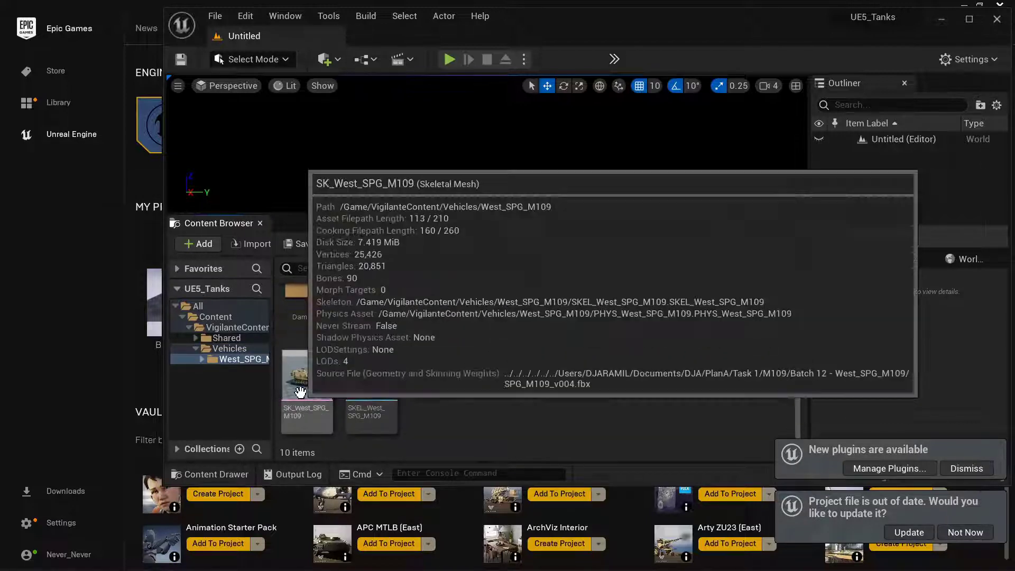
pyautogui.click(215, 16)
# Step: Create a new Open World level and maximize the editor window
pyautogui.click(227, 47)
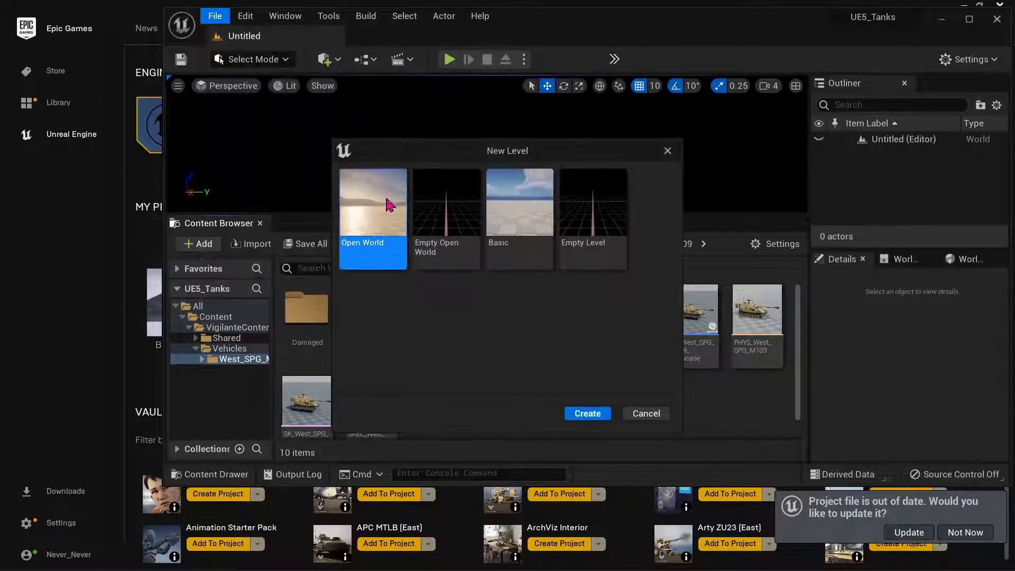
pyautogui.click(595, 419)
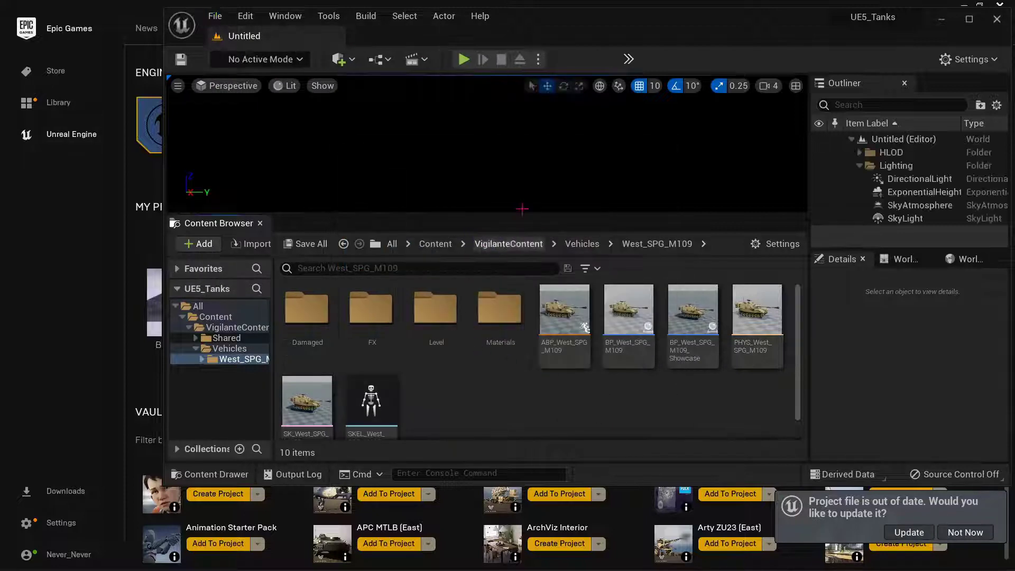
pyautogui.doubleClick(805, 20)
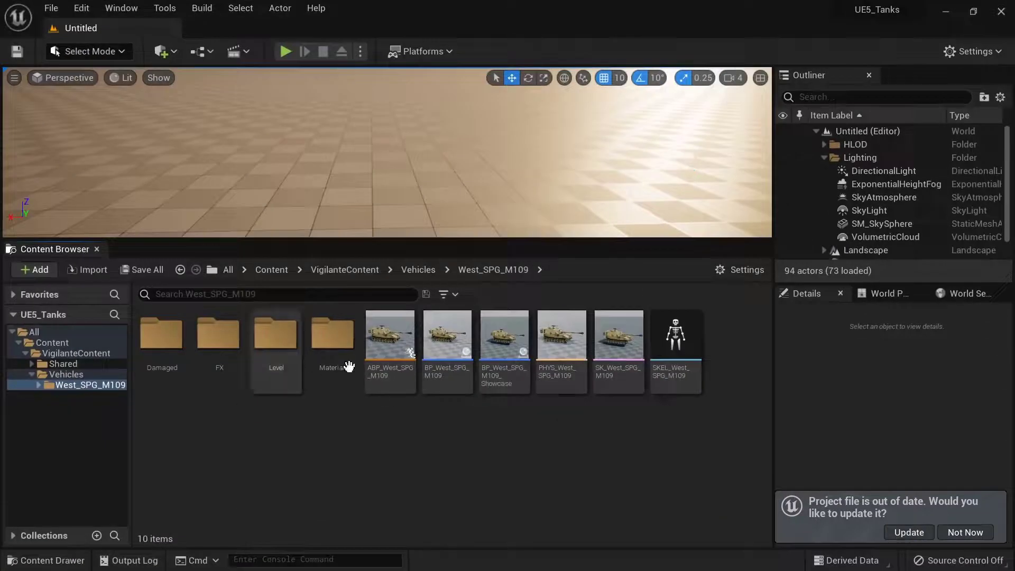
# Step: Place SK_West_SPG_M109 in the level and orbit to an elevated side view of it
pyautogui.moveTo(615, 349); pyautogui.dragTo(379, 195)
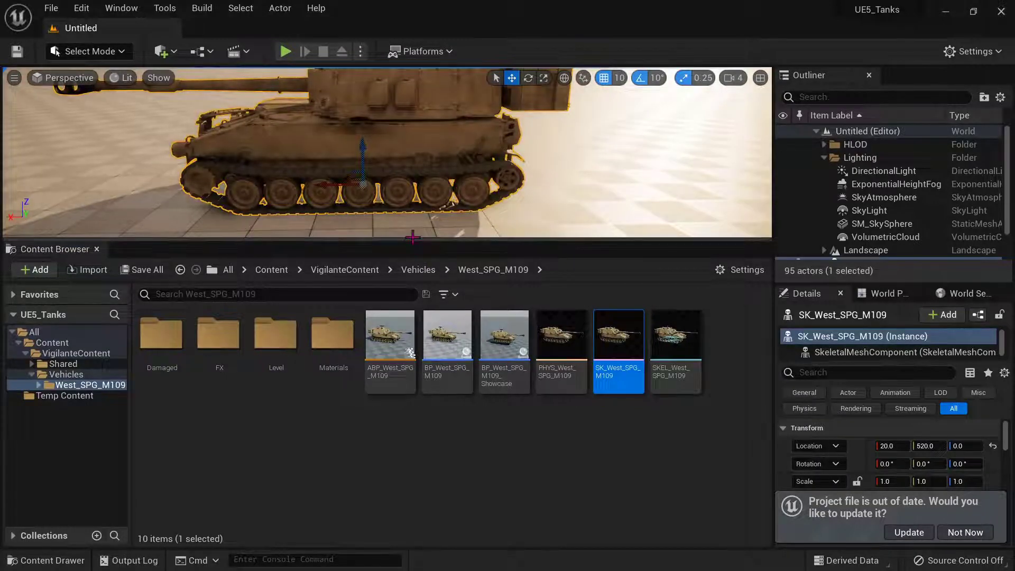
pyautogui.moveTo(413, 237); pyautogui.dragTo(412, 440)
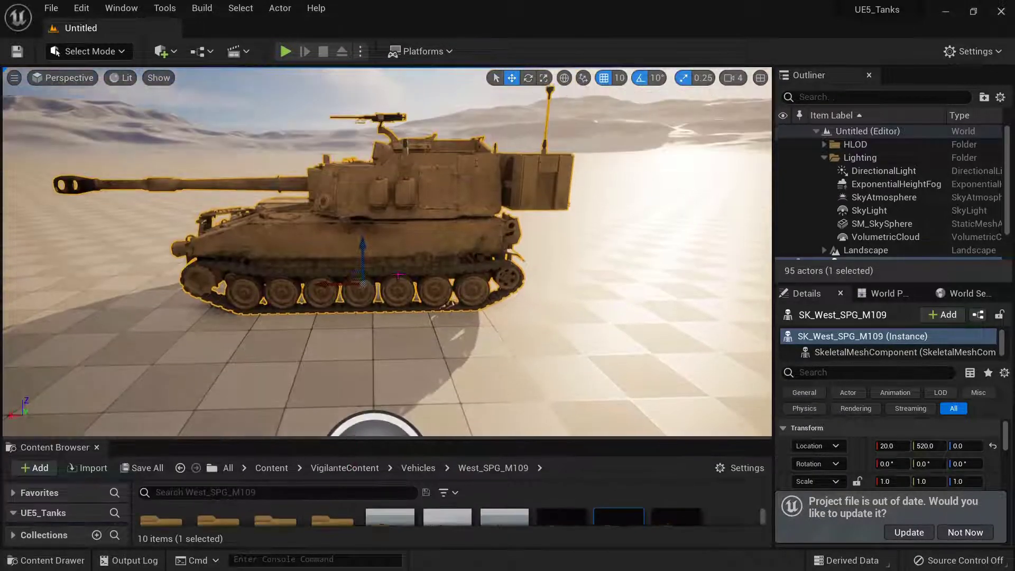
pyautogui.moveTo(386, 254); pyautogui.dragTo(412, 243, button='right')
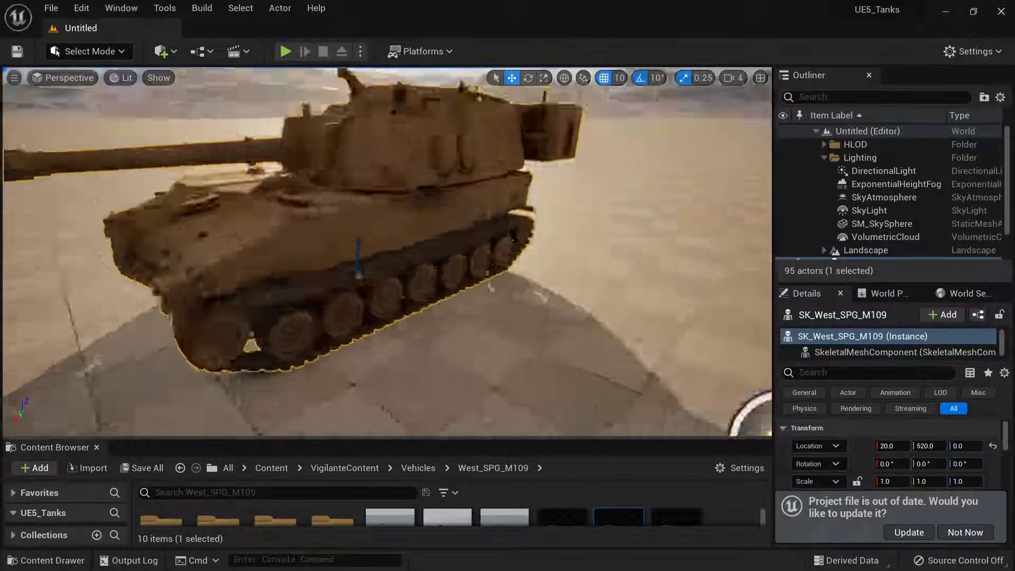
pyautogui.moveTo(489, 288); pyautogui.dragTo(466, 342, button='right')
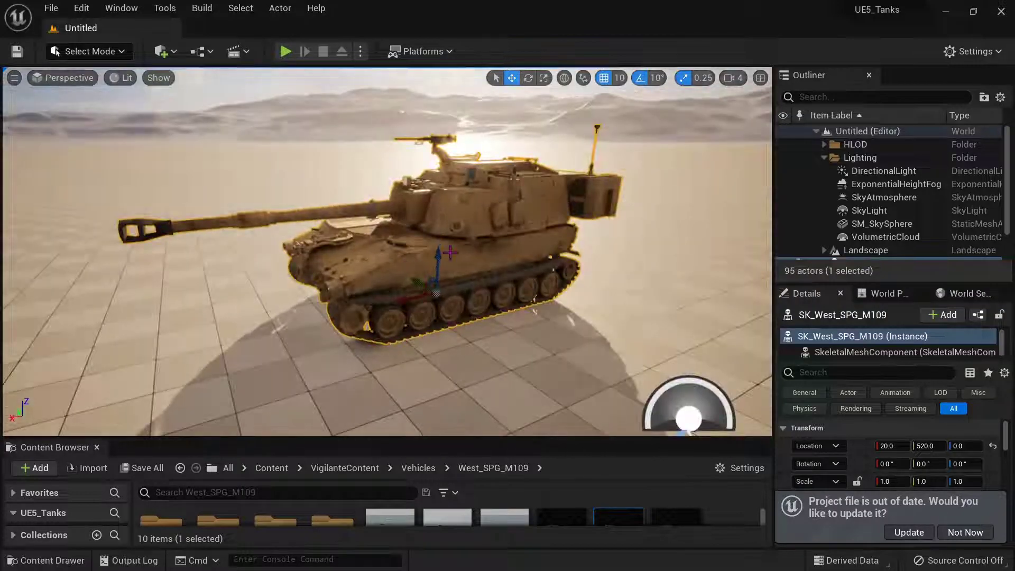